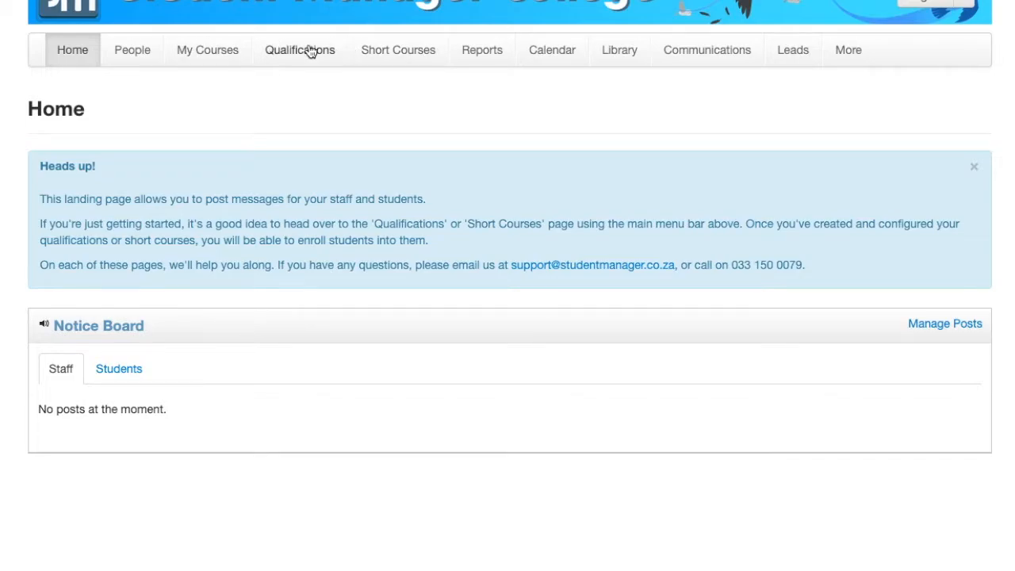
# Step: Review Learning Programme A's registration configuration status, including its periods, module group scope dates and modules without available groups
pyautogui.click(334, 50)
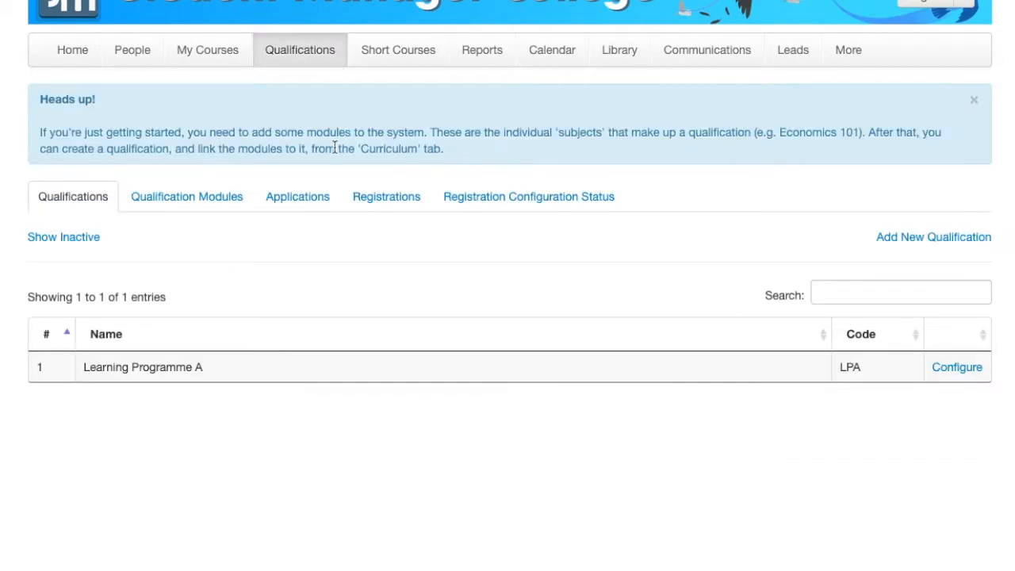
pyautogui.click(391, 198)
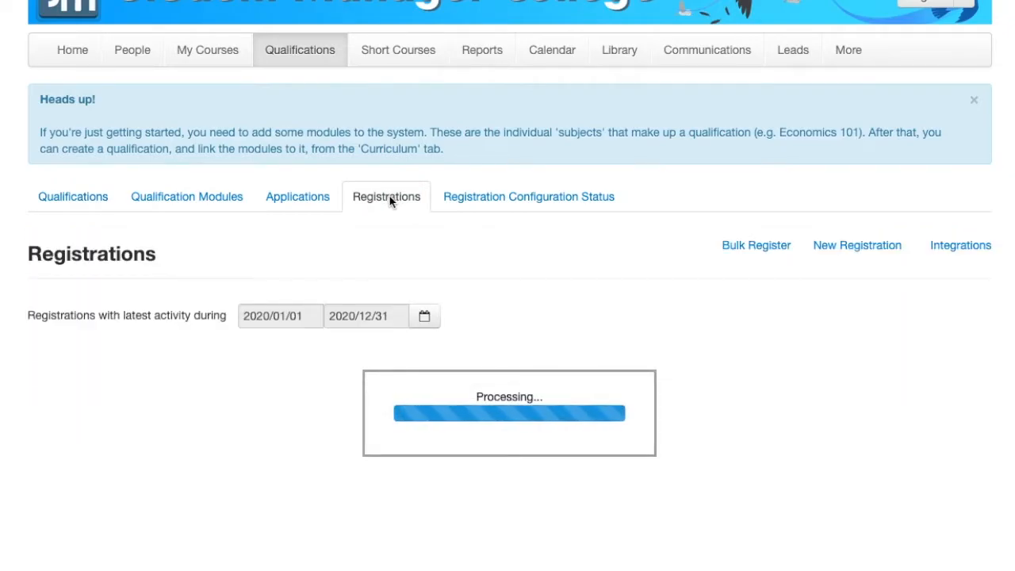
pyautogui.click(531, 196)
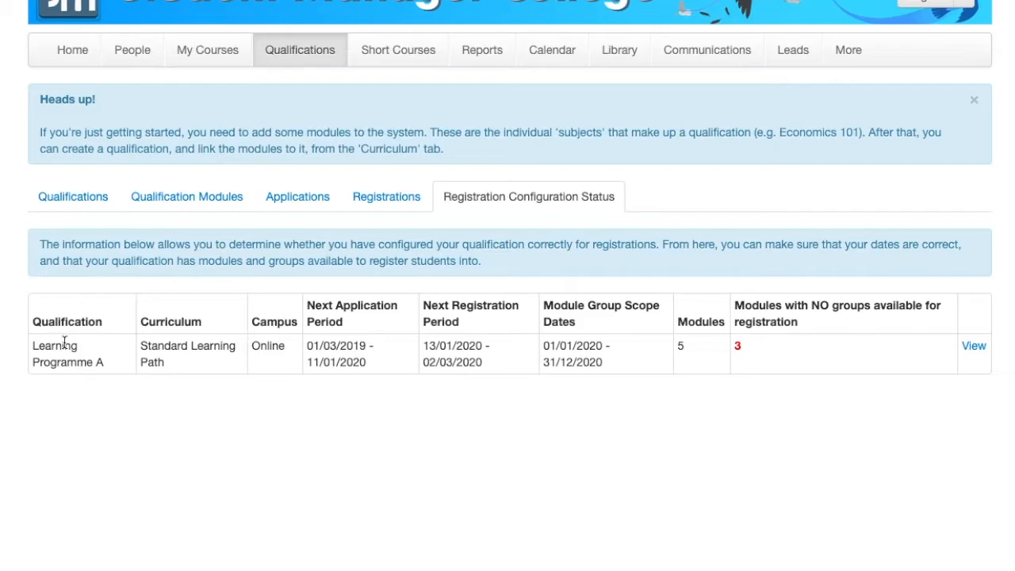
pyautogui.moveTo(34, 351); pyautogui.dragTo(653, 347)
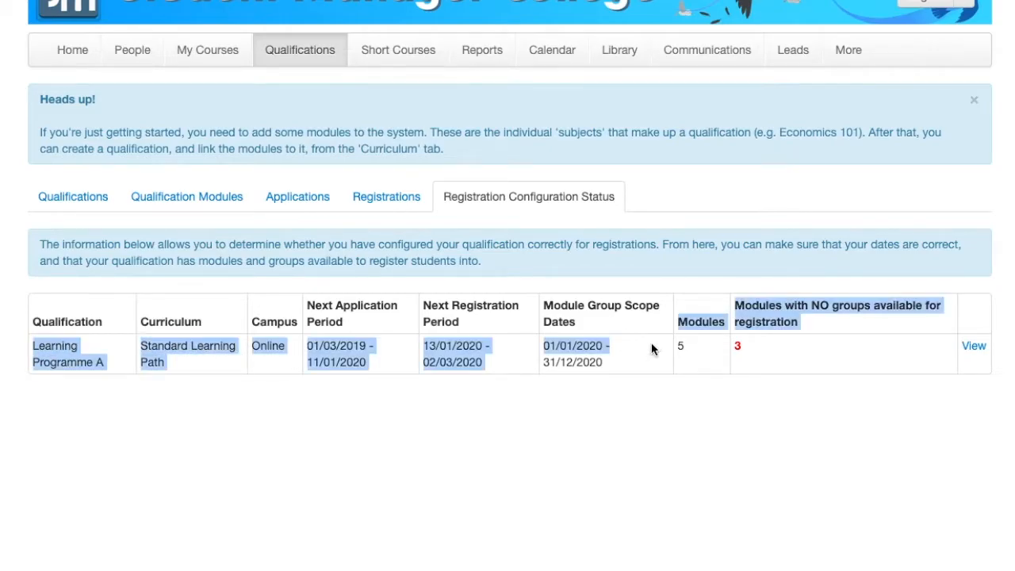
pyautogui.click(691, 353)
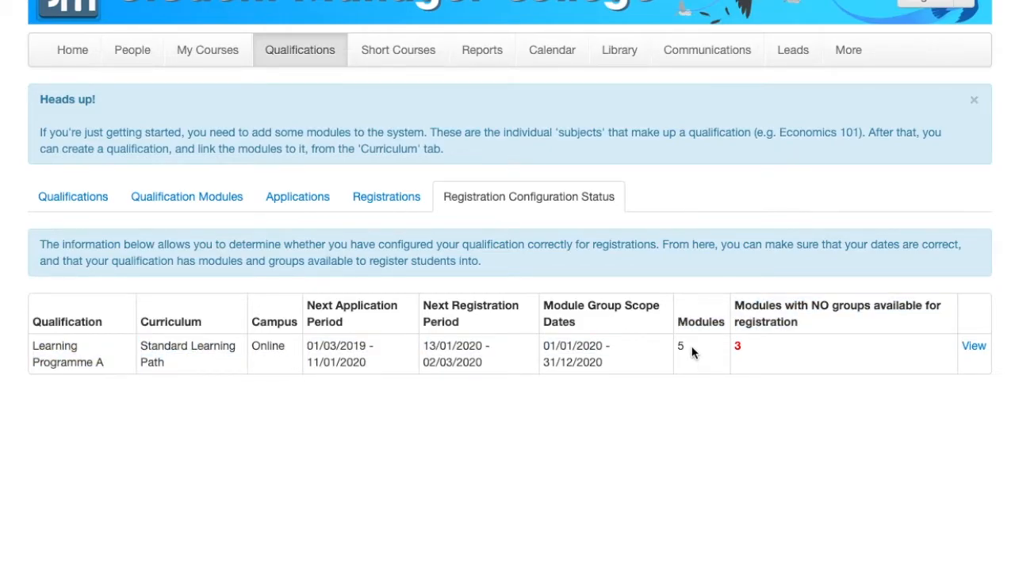
pyautogui.doubleClick(739, 346)
pyautogui.moveTo(734, 304); pyautogui.dragTo(769, 356)
pyautogui.click(748, 346)
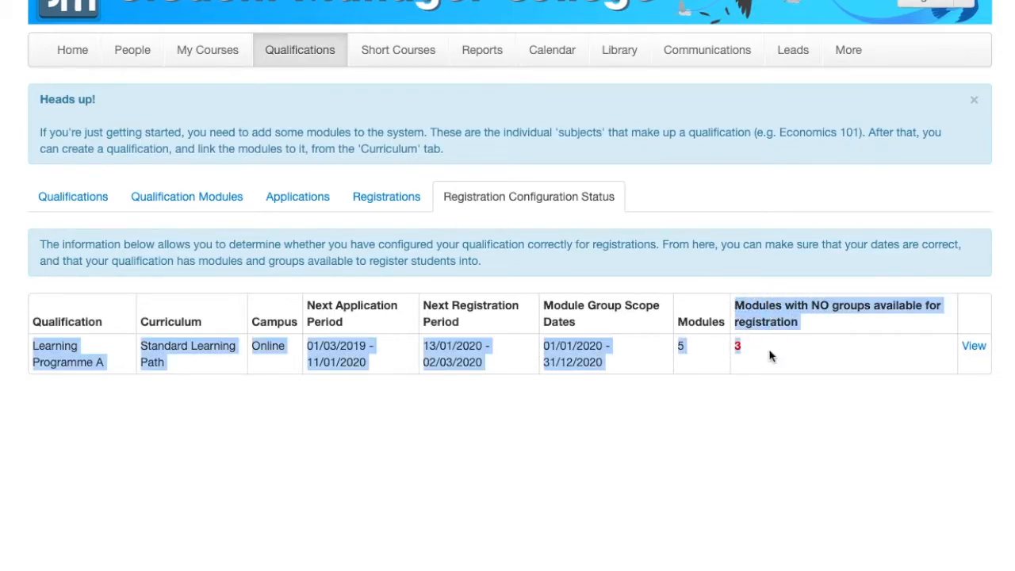
pyautogui.click(758, 344)
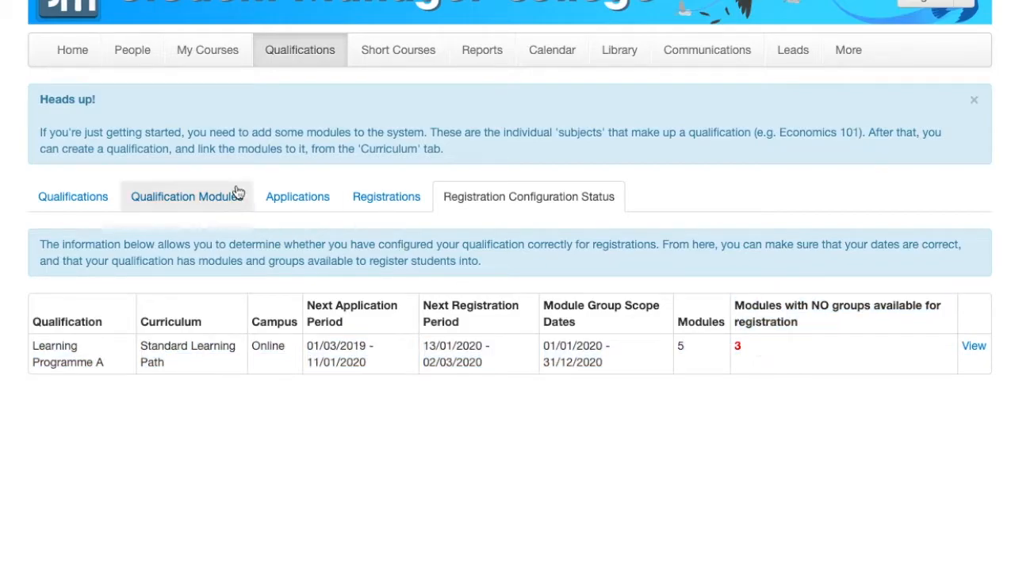
# Step: Examine the registration dates and each module's groups available for registration in Learning Programme A's registration setup
pyautogui.click(70, 196)
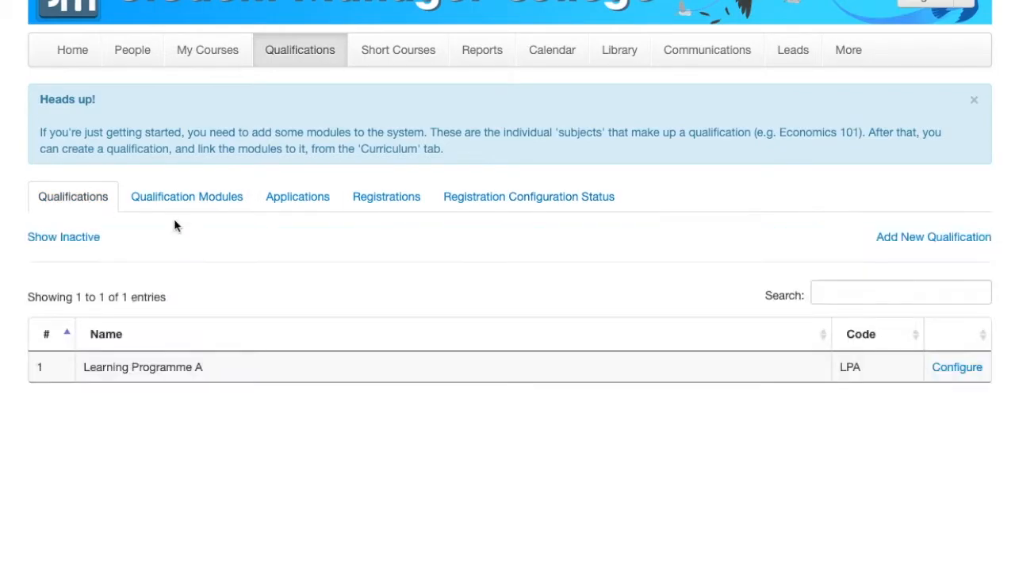
pyautogui.click(958, 369)
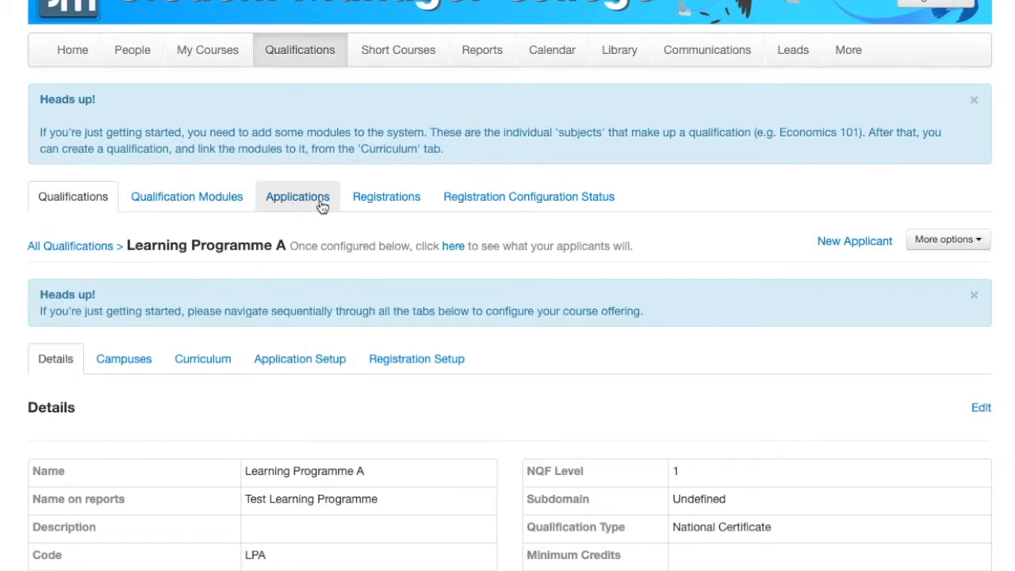
pyautogui.click(398, 367)
pyautogui.scroll(-6, 398, 367)
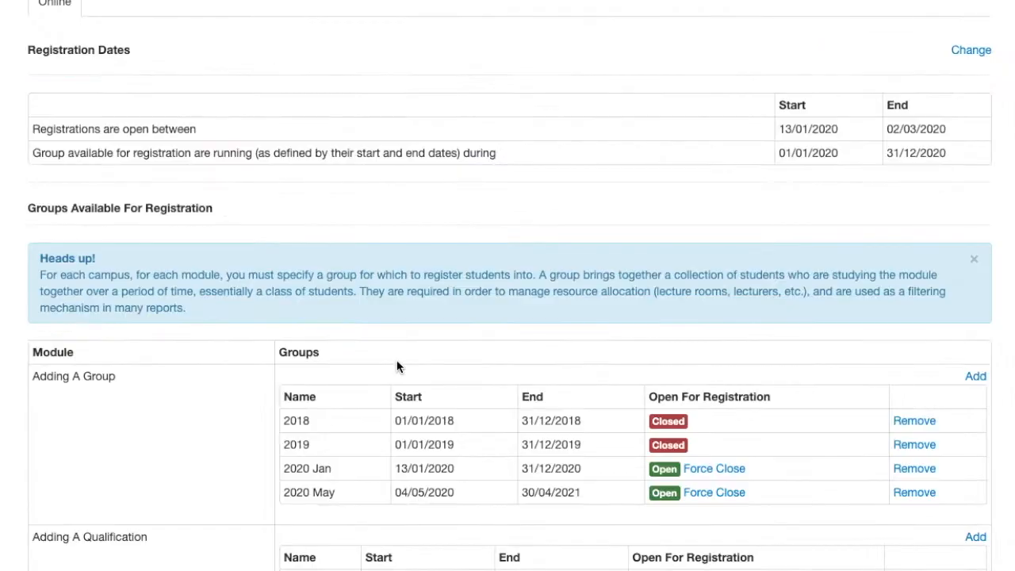
pyautogui.scroll(-5, 448, 278)
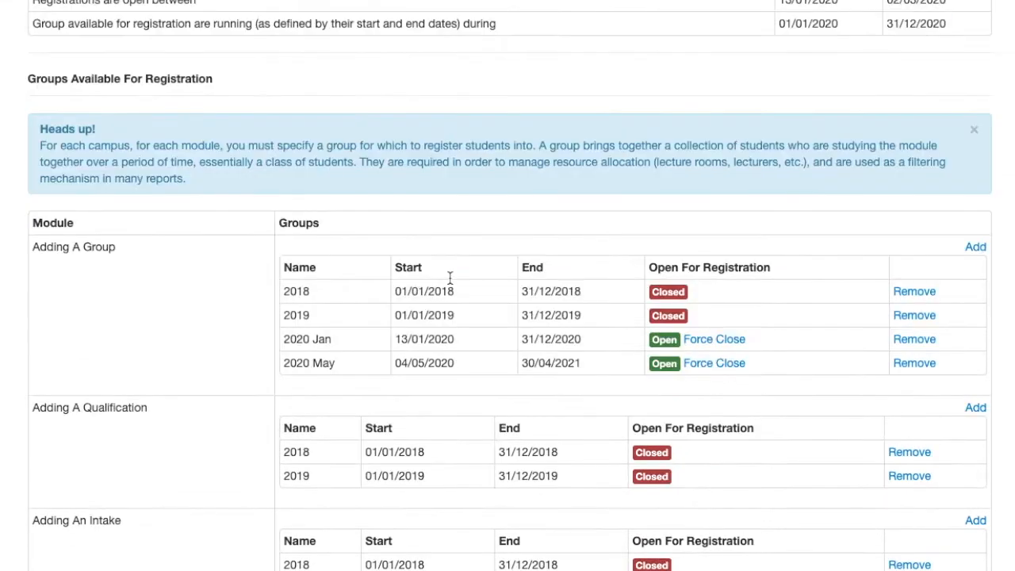
pyautogui.scroll(4, 148, 180)
pyautogui.scroll(-4, 149, 180)
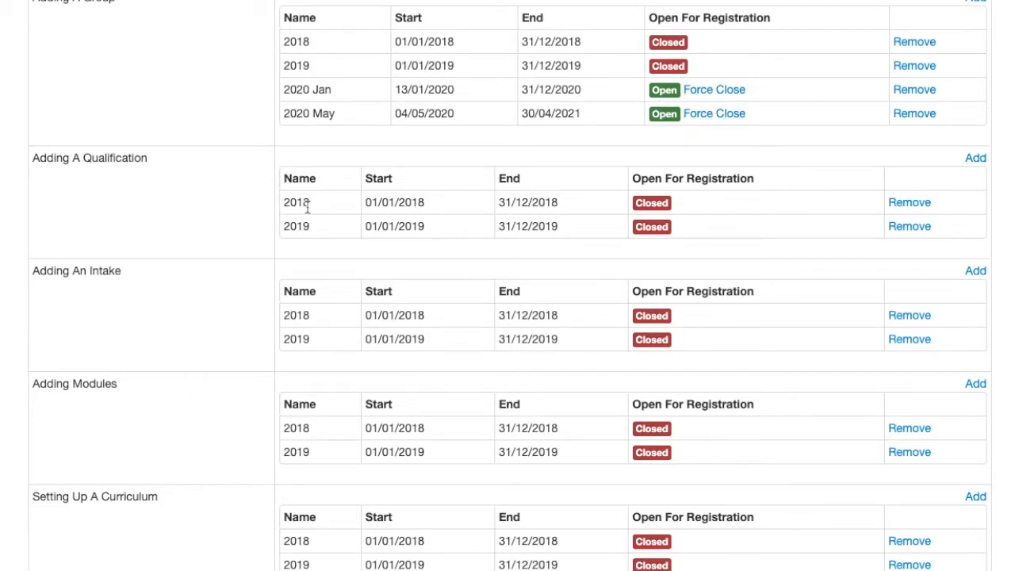
pyautogui.moveTo(700, 565); pyautogui.dragTo(418, 90)
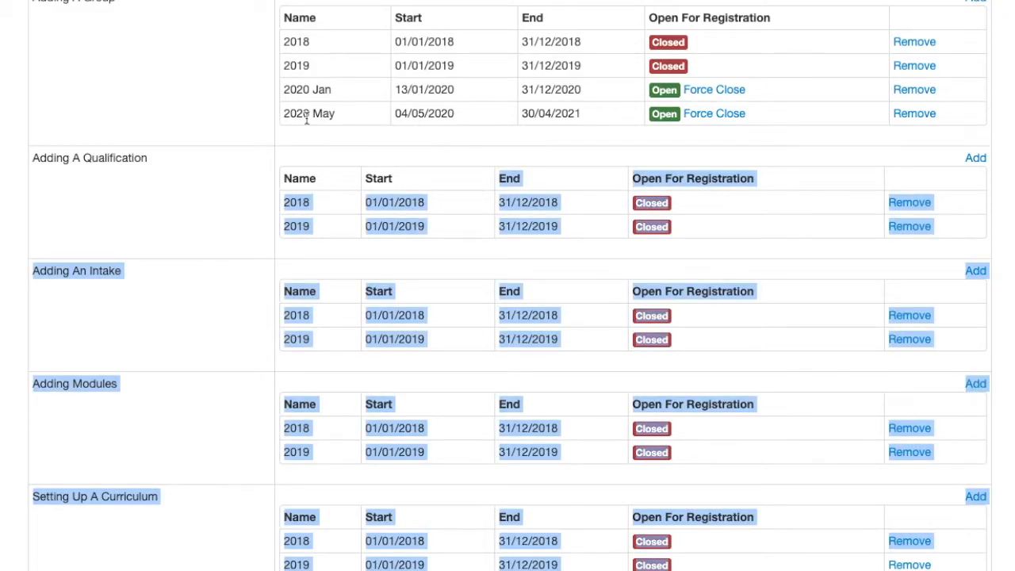
pyautogui.click(181, 103)
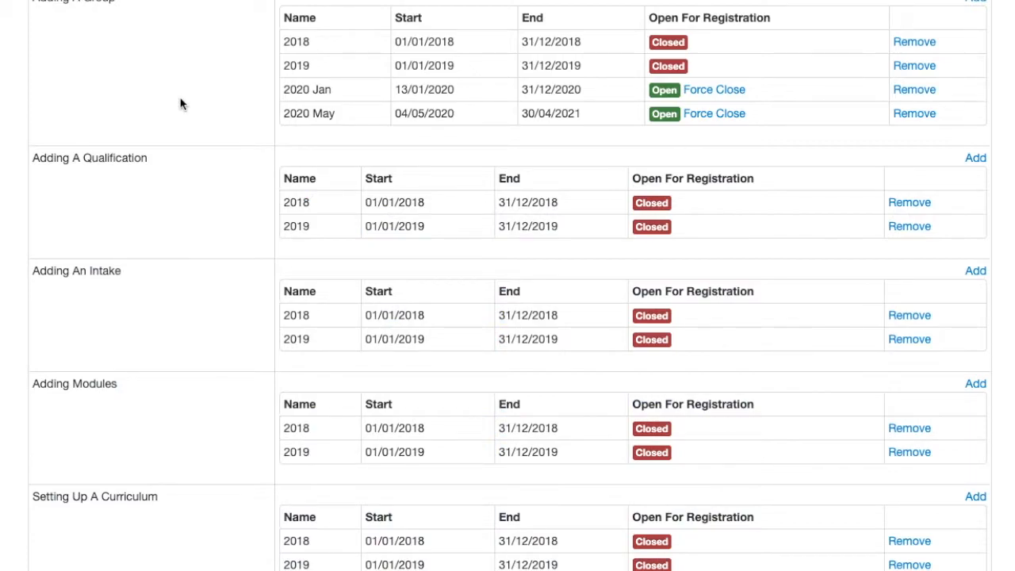
pyautogui.scroll(9, 180, 104)
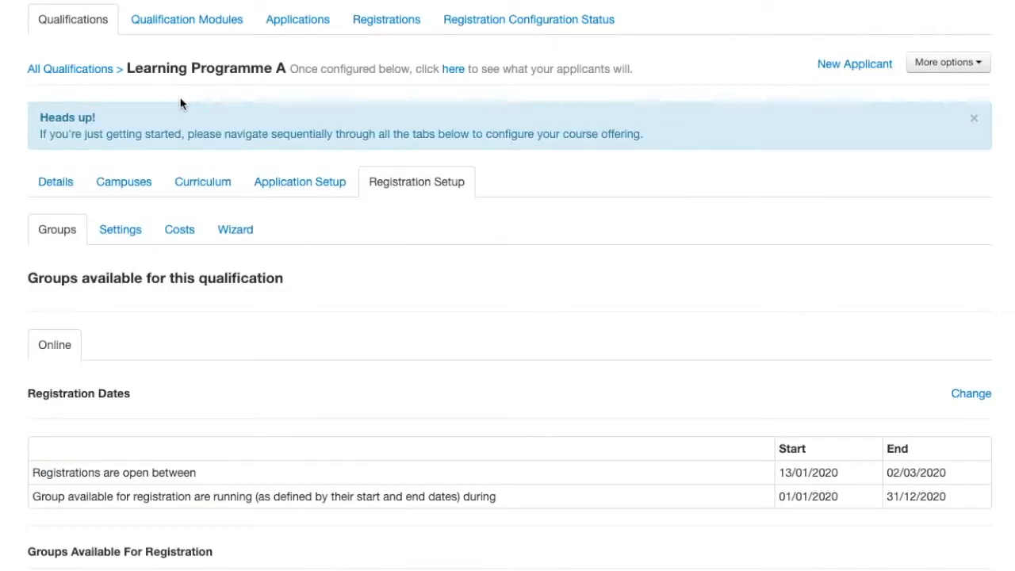
pyautogui.scroll(-10, 181, 103)
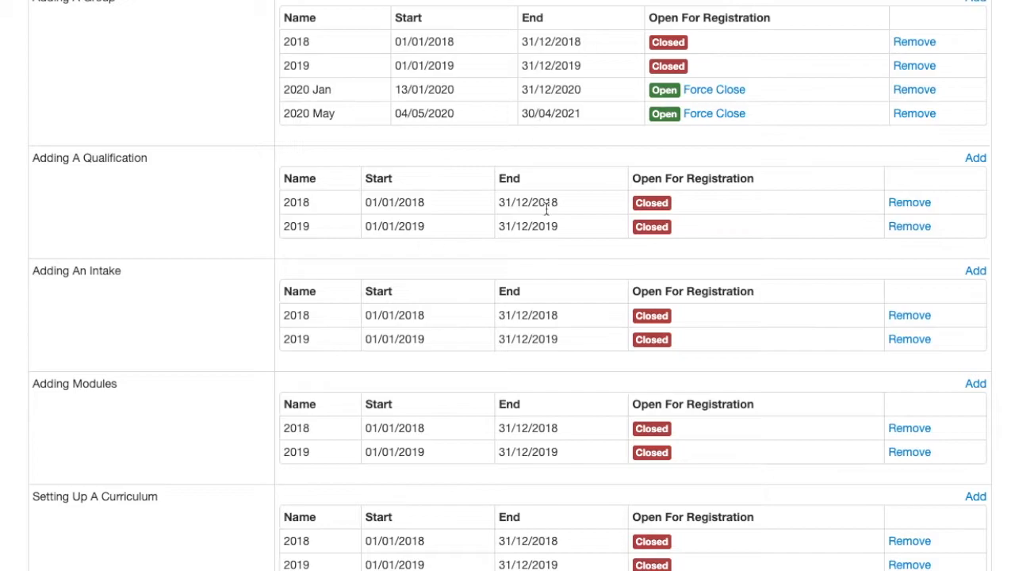
pyautogui.scroll(11, 447, 194)
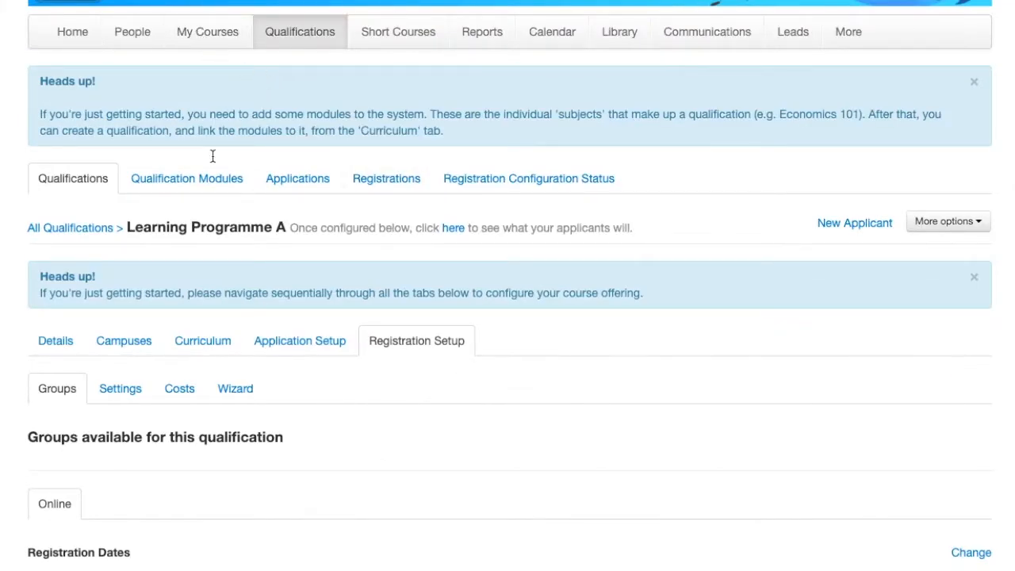
# Step: Open the qualification module Adding A Group (AAG) from My Courses and look over its details
pyautogui.click(215, 39)
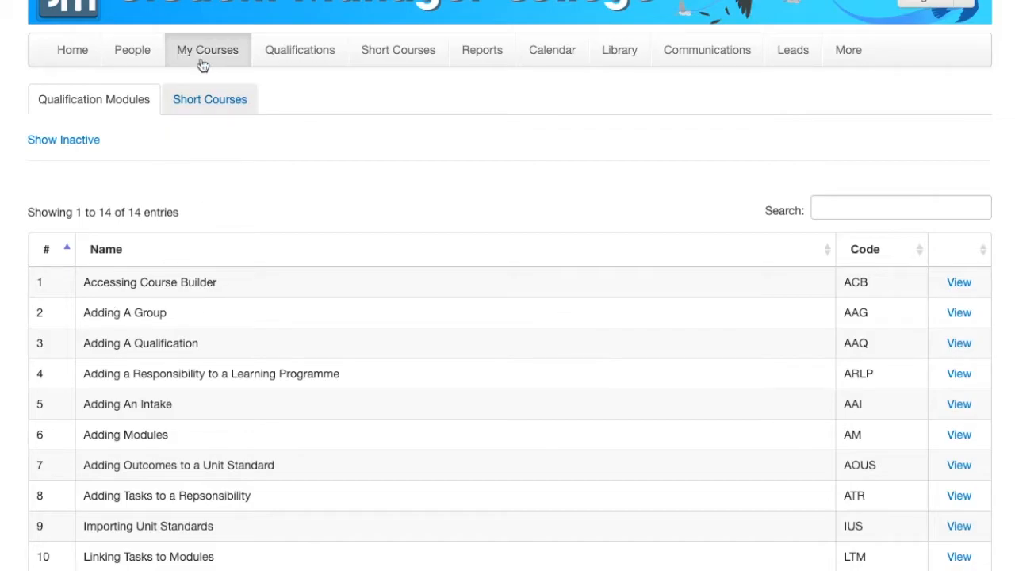
pyautogui.click(959, 313)
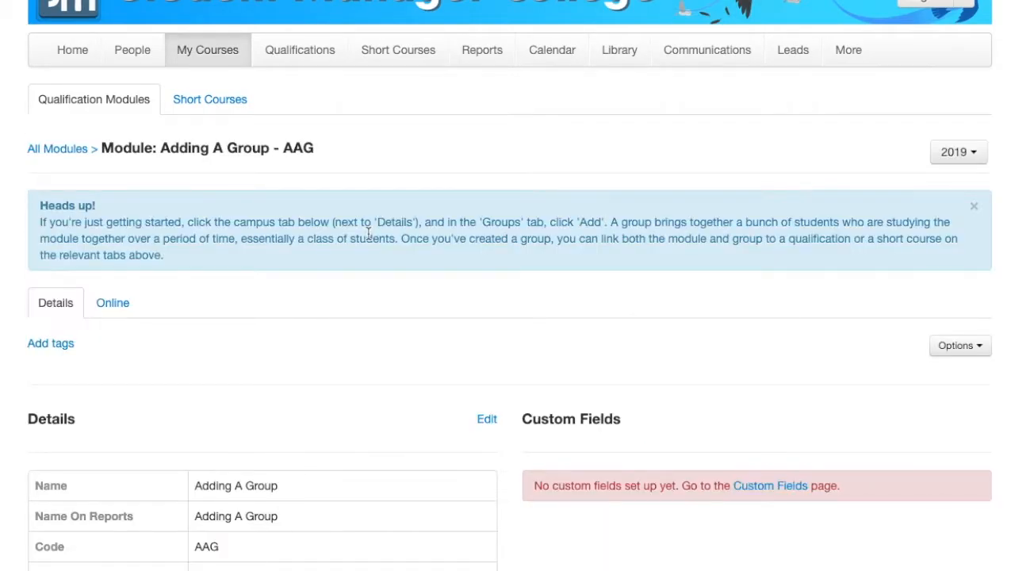
pyautogui.scroll(-6, 368, 233)
pyautogui.scroll(3, 368, 234)
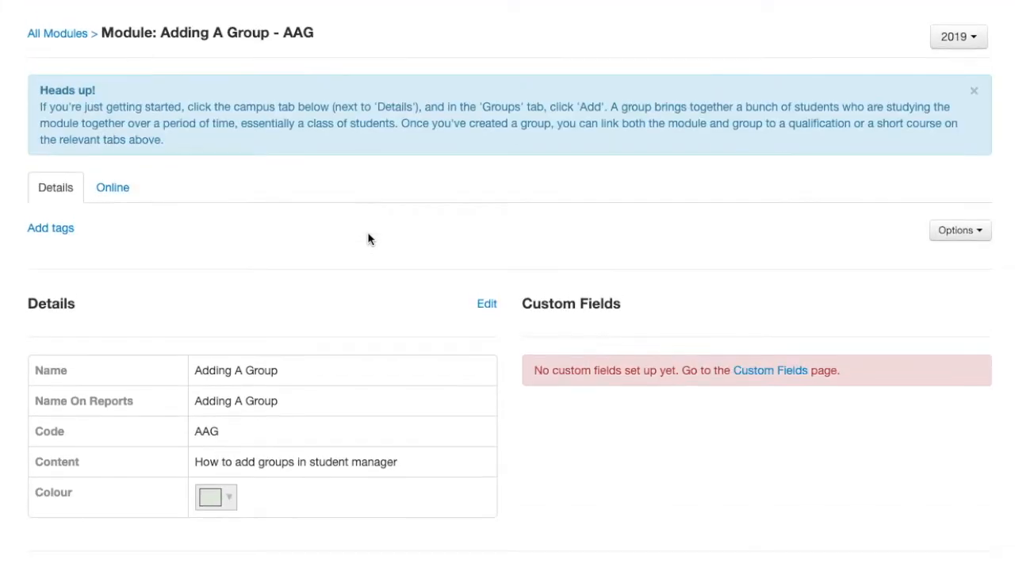
pyautogui.scroll(1, 104, 2)
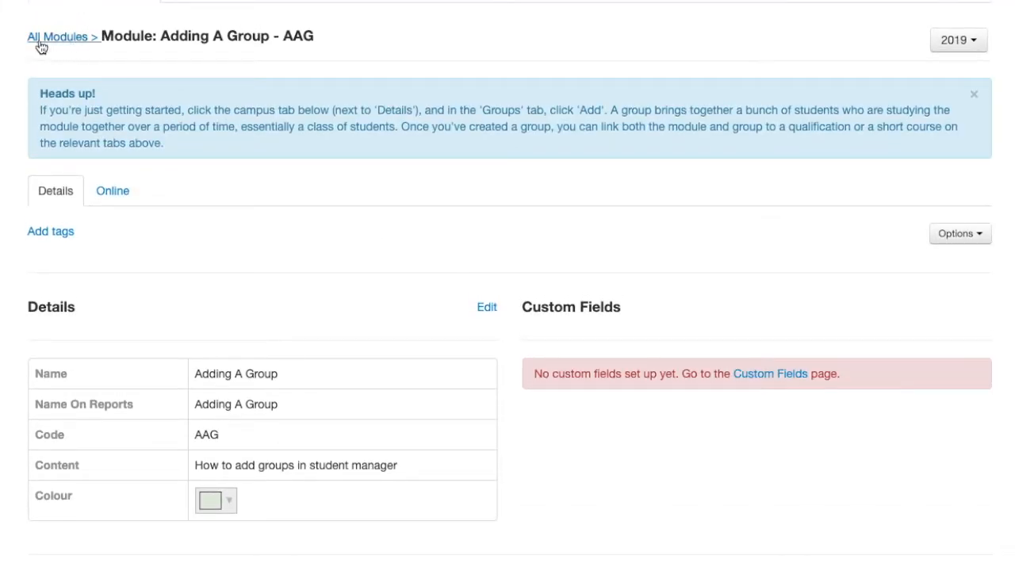
pyautogui.moveTo(351, 39); pyautogui.dragTo(101, 39)
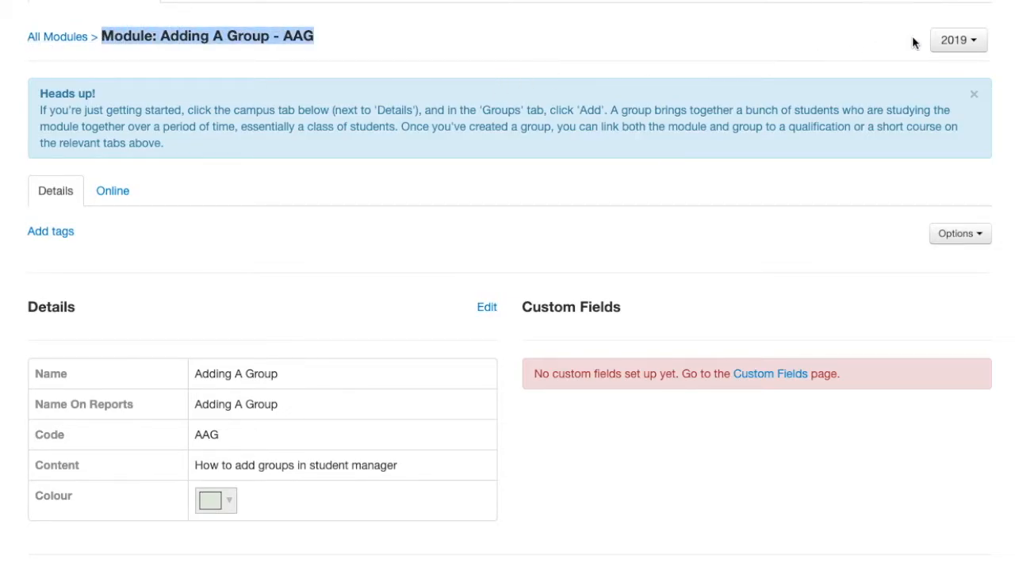
# Step: Switch the Adding A Group module's year to 2020
pyautogui.click(974, 43)
pyautogui.scroll(-3, 962, 196)
pyautogui.scroll(3, 962, 196)
pyautogui.click(961, 135)
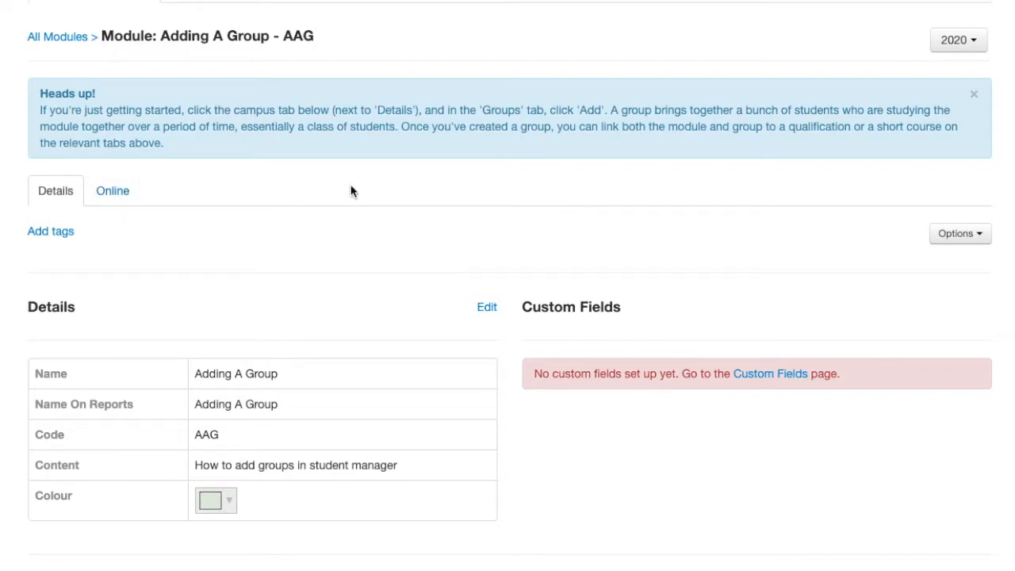
# Step: Expand the 2020 Jan group on the module's Online campus and locate its Staff Access Control section
pyautogui.click(109, 190)
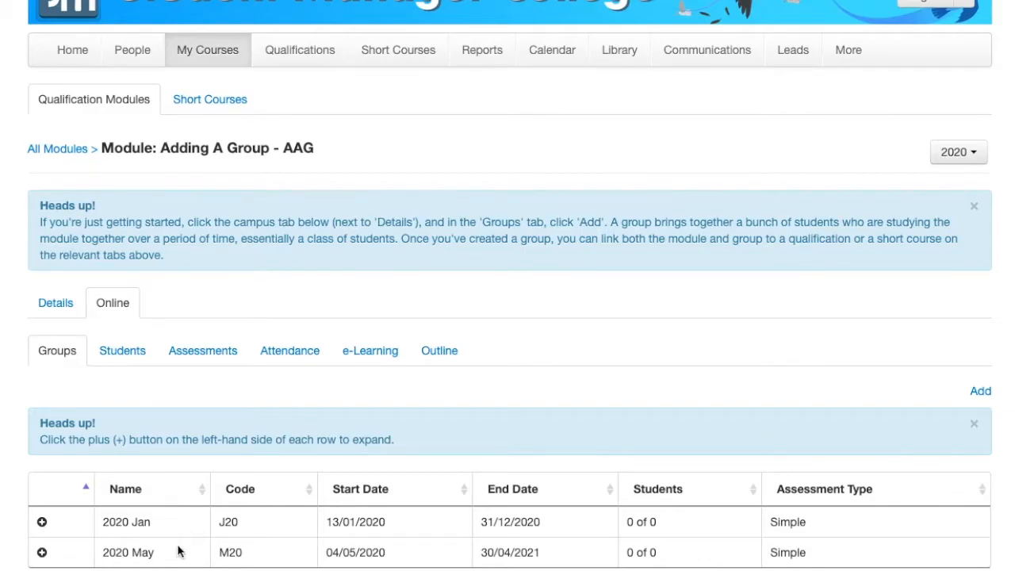
pyautogui.click(42, 523)
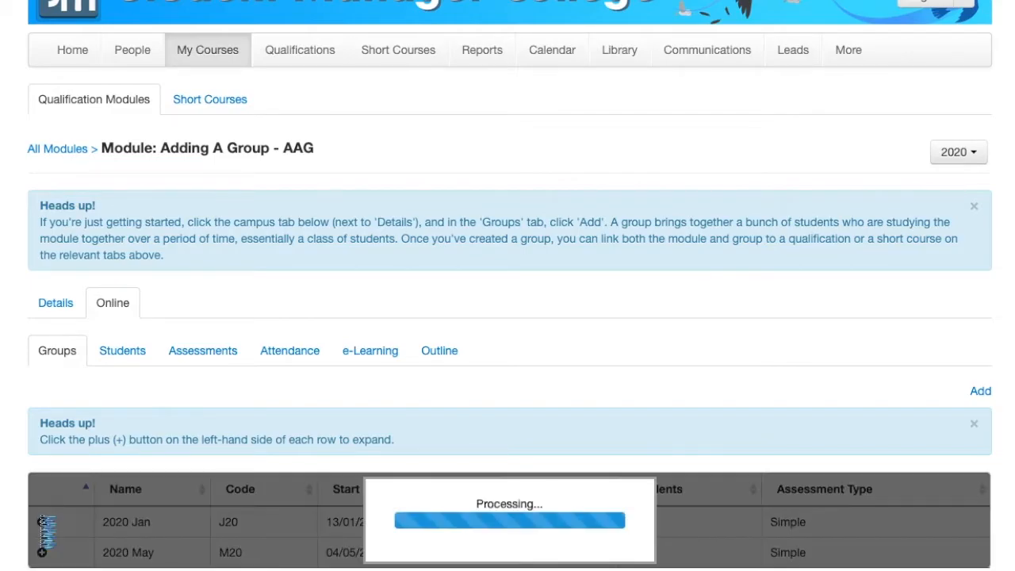
pyautogui.scroll(-10, 196, 511)
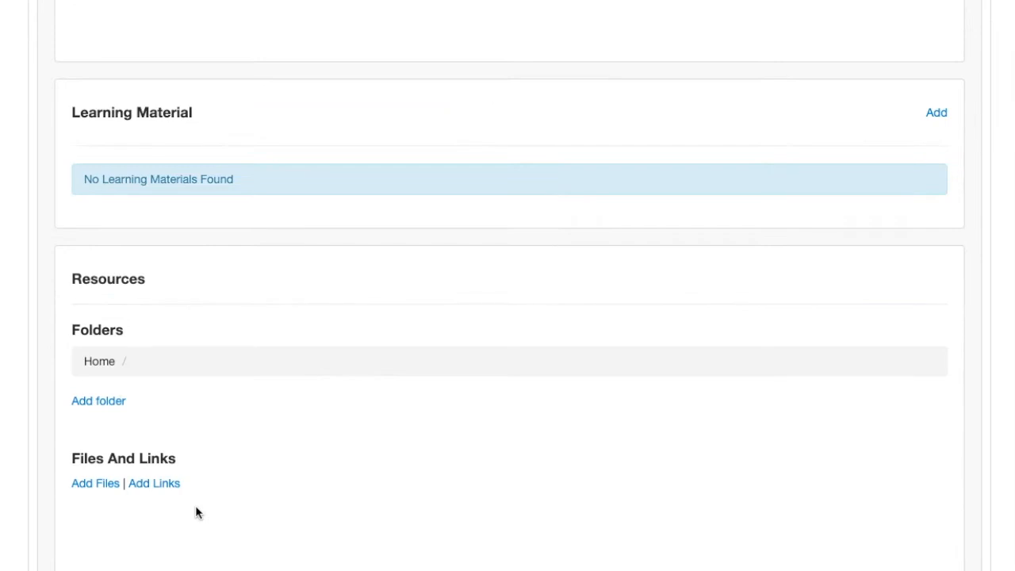
pyautogui.scroll(4, 196, 512)
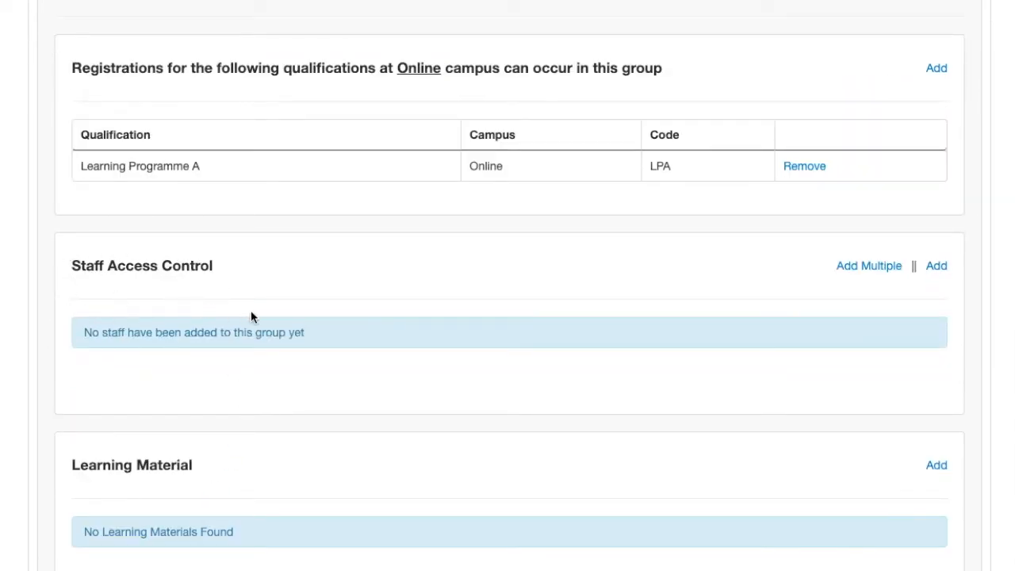
pyautogui.moveTo(195, 265); pyautogui.dragTo(69, 266)
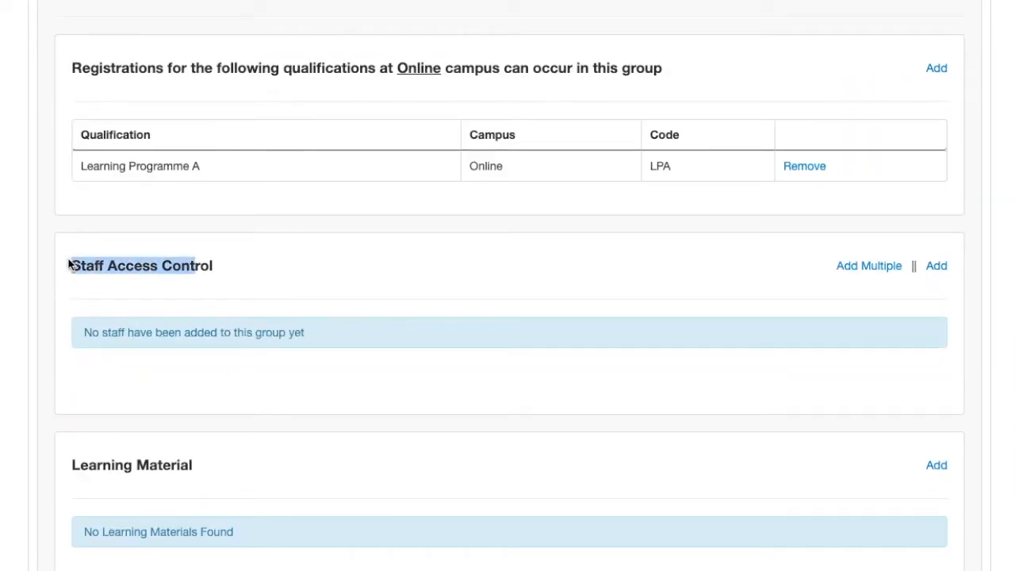
pyautogui.click(69, 266)
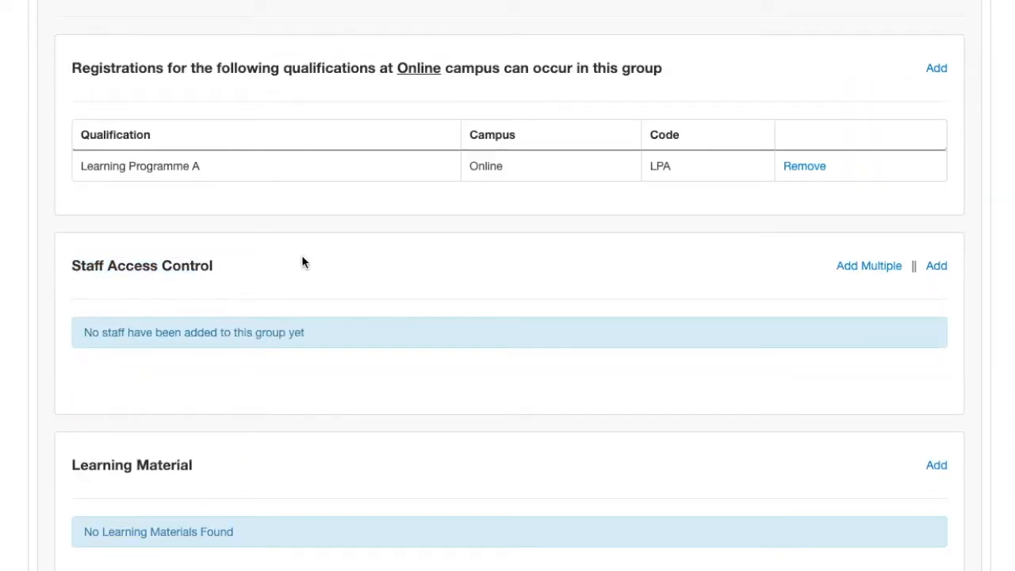
pyautogui.click(883, 266)
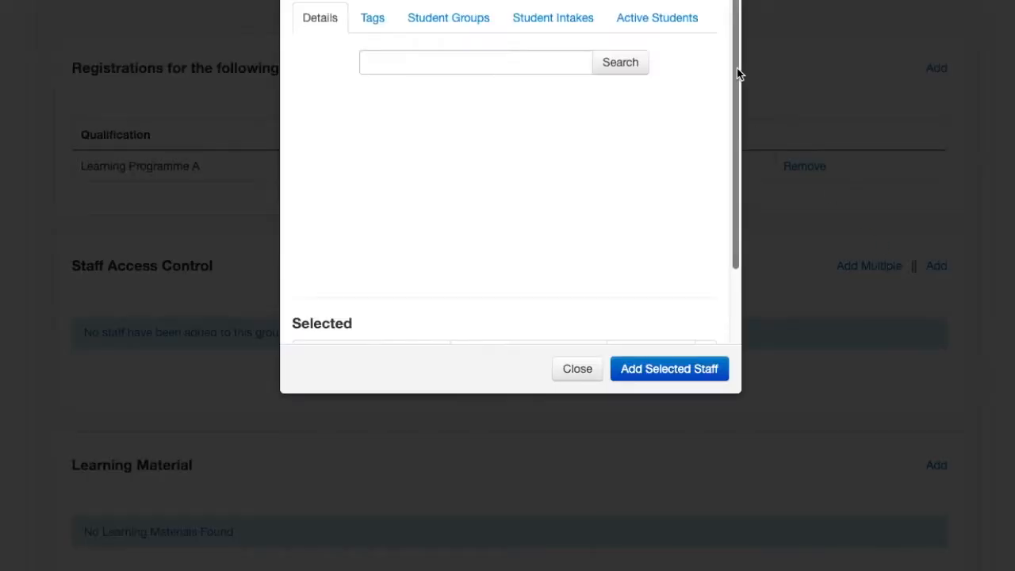
pyautogui.scroll(-3, 521, 59)
pyautogui.scroll(3, 567, 175)
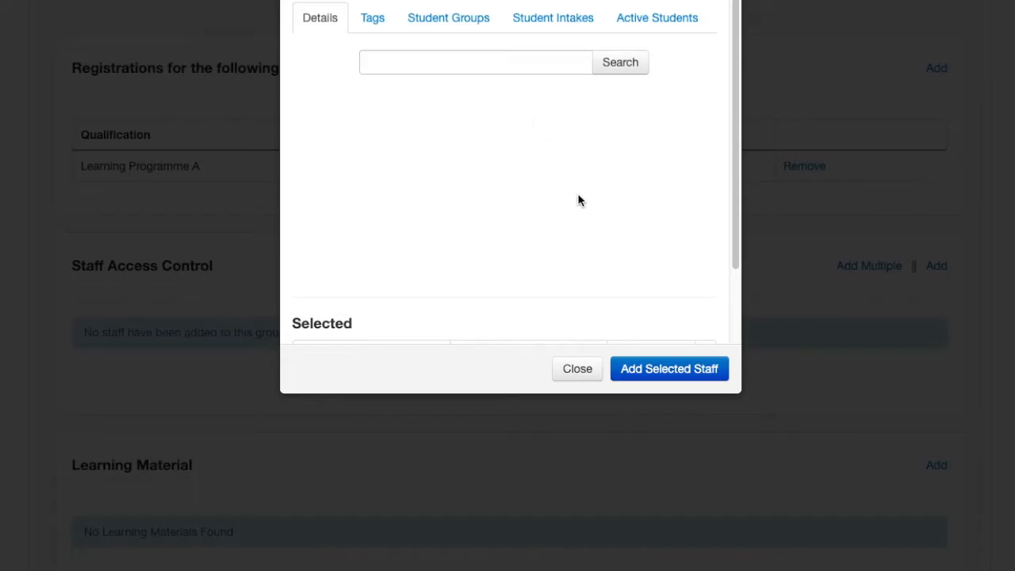
pyautogui.click(576, 371)
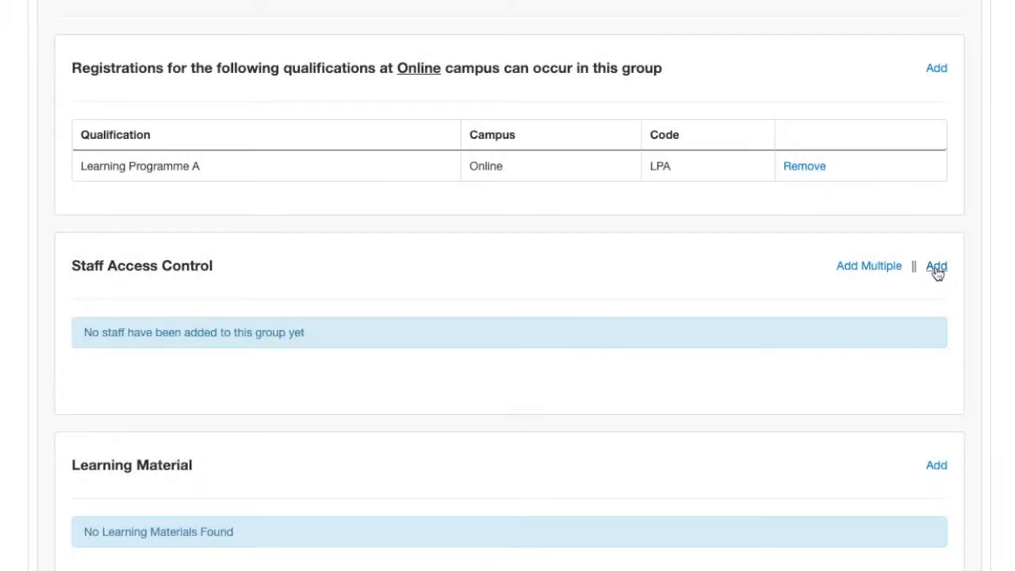
# Step: Start adding a staff member to the group's Staff Access Control and search for one by first name
pyautogui.click(937, 266)
pyautogui.click(488, 63)
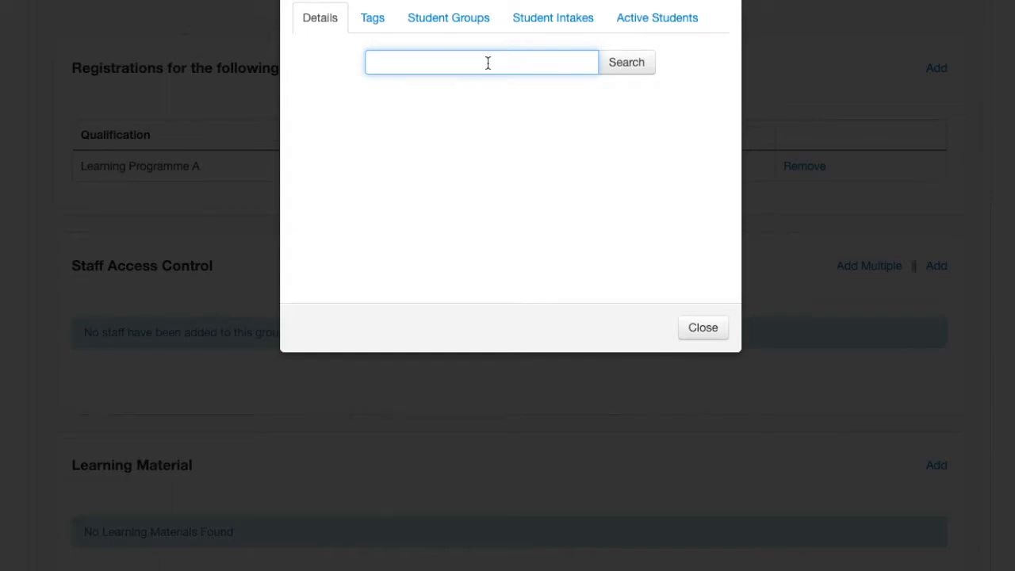
pyautogui.write('Wayne')
pyautogui.click(616, 64)
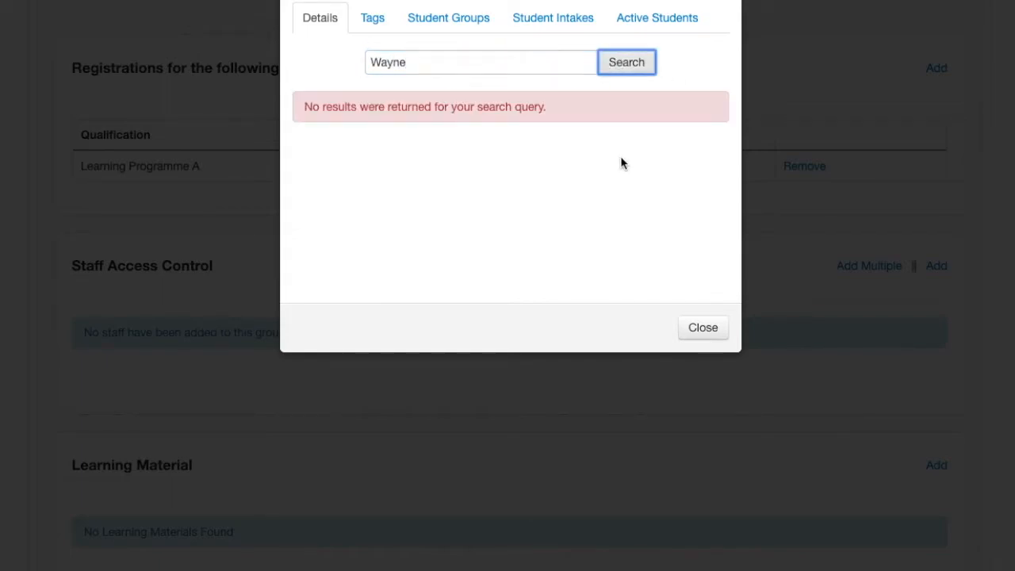
# Step: Search the staff for "studentmanager" and add StudentManager Trainer to the 2020 Jan group's access list
pyautogui.doubleClick(399, 55)
pyautogui.click(401, 51)
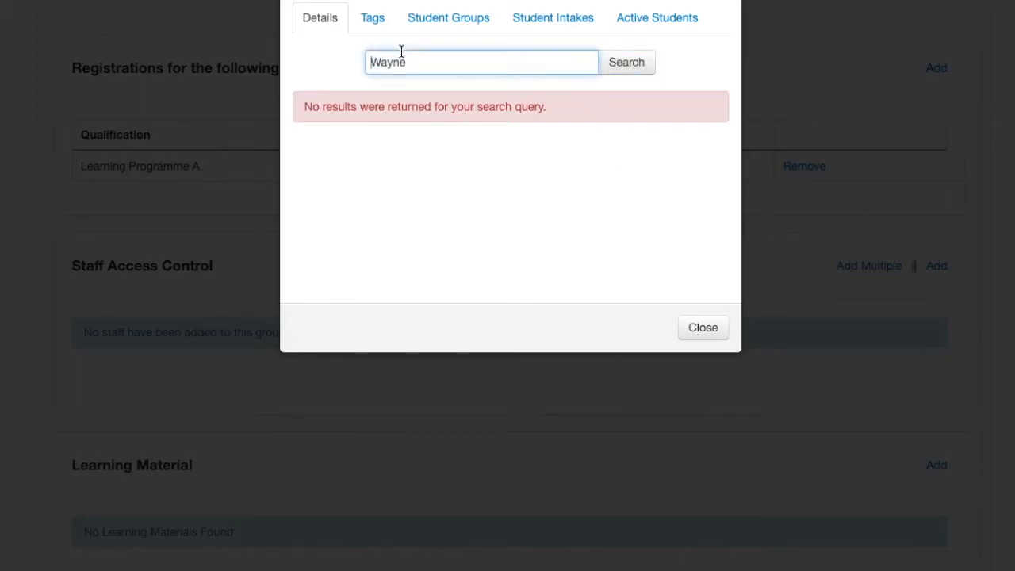
pyautogui.doubleClick(425, 66)
pyautogui.press('BackSpace')
pyautogui.write('studentmanager')
pyautogui.press('Return')
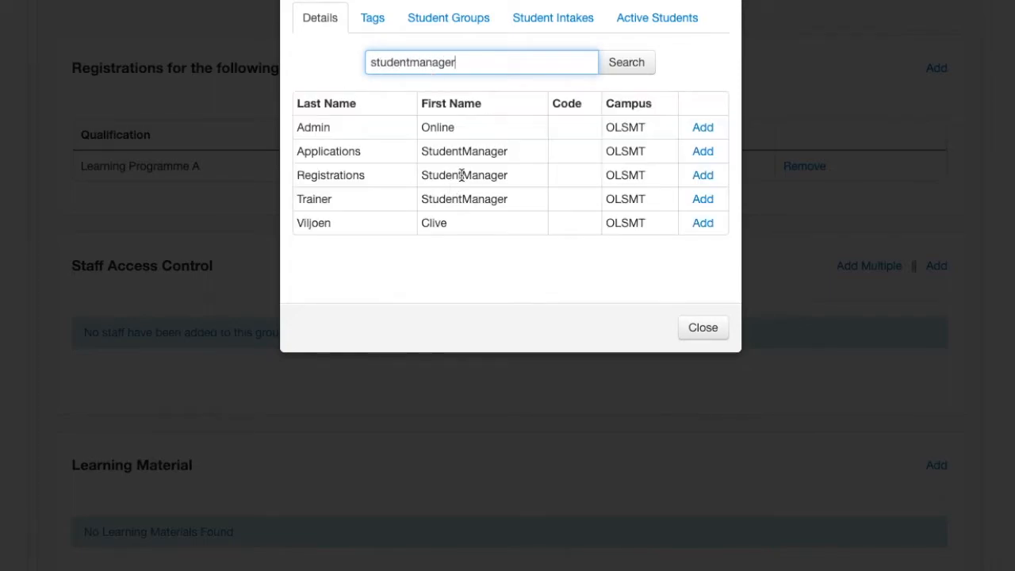
pyautogui.click(712, 200)
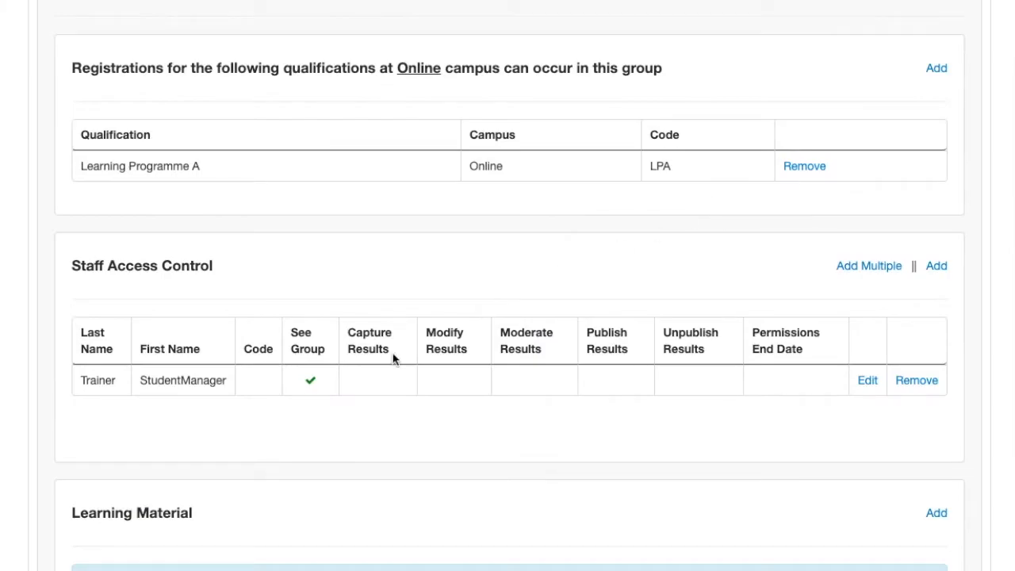
# Step: Edit StudentManager Trainer's group permissions and enable all Results options, from Capture Results to Unpublish Assessments
pyautogui.click(867, 381)
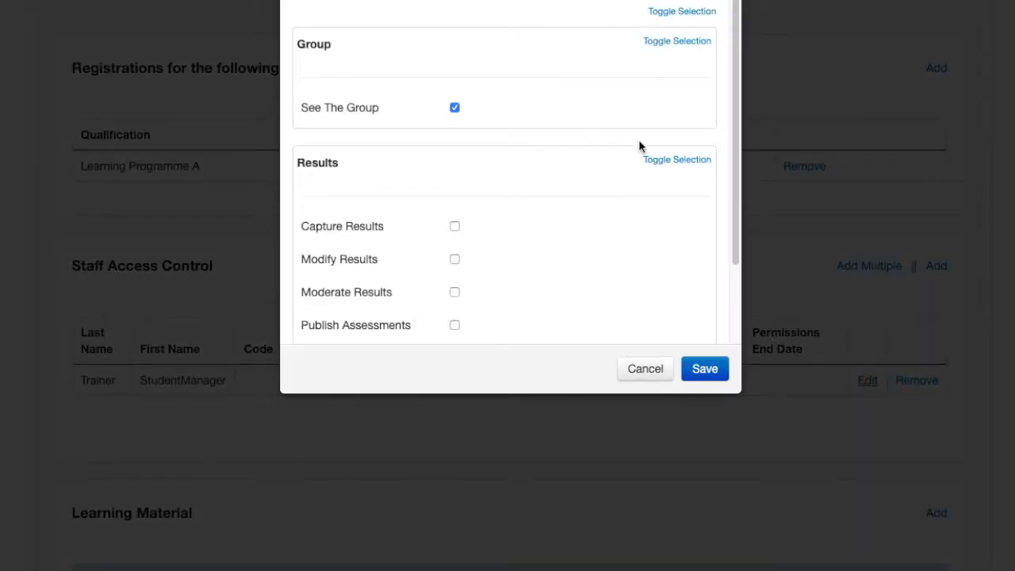
pyautogui.click(645, 367)
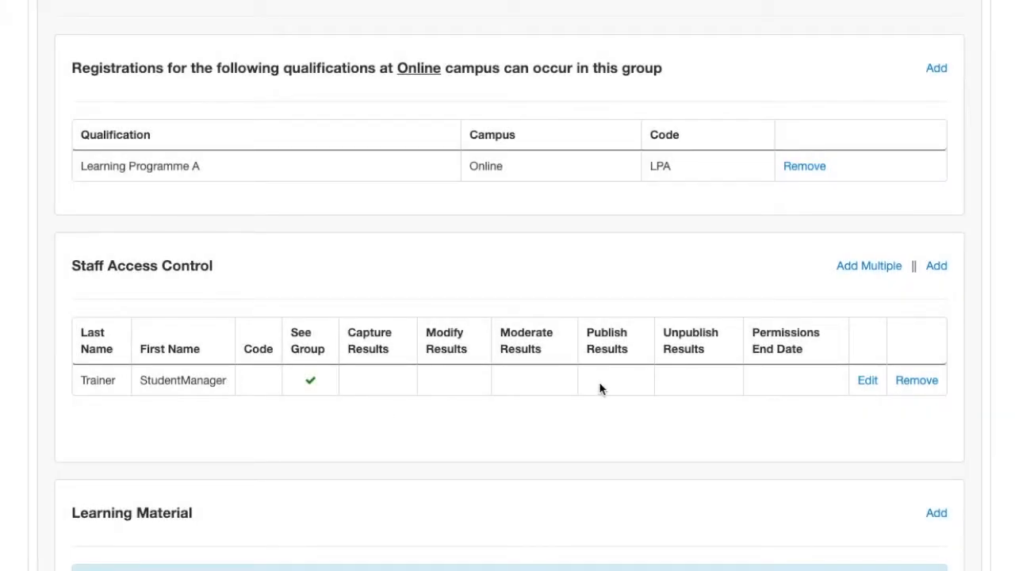
pyautogui.click(866, 381)
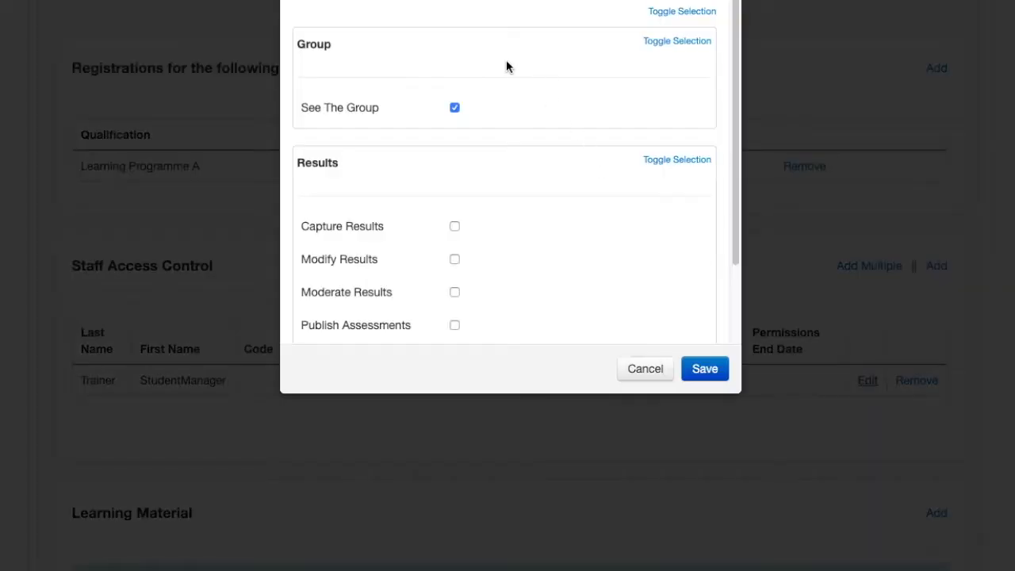
pyautogui.scroll(-3, 379, 178)
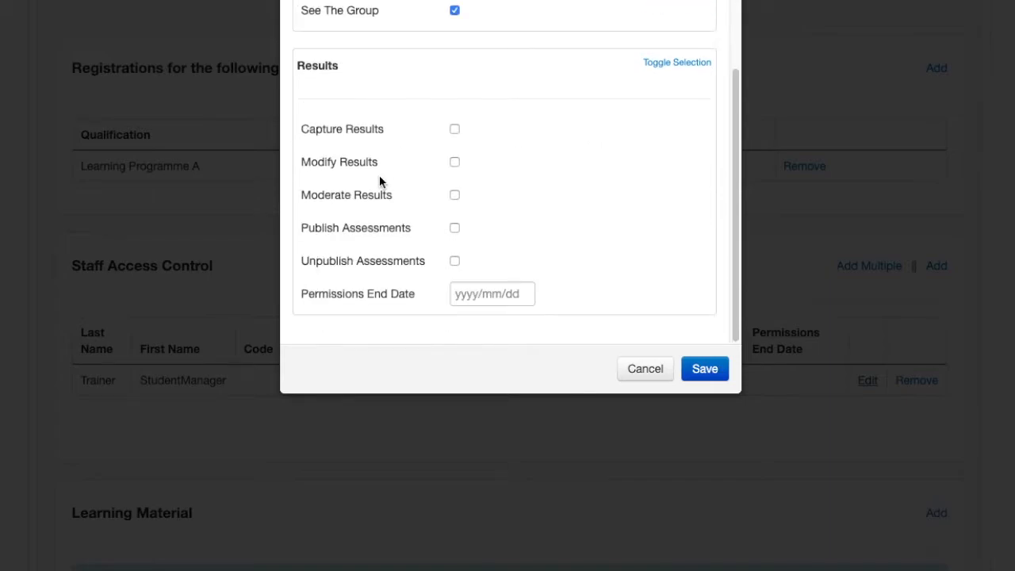
pyautogui.click(687, 64)
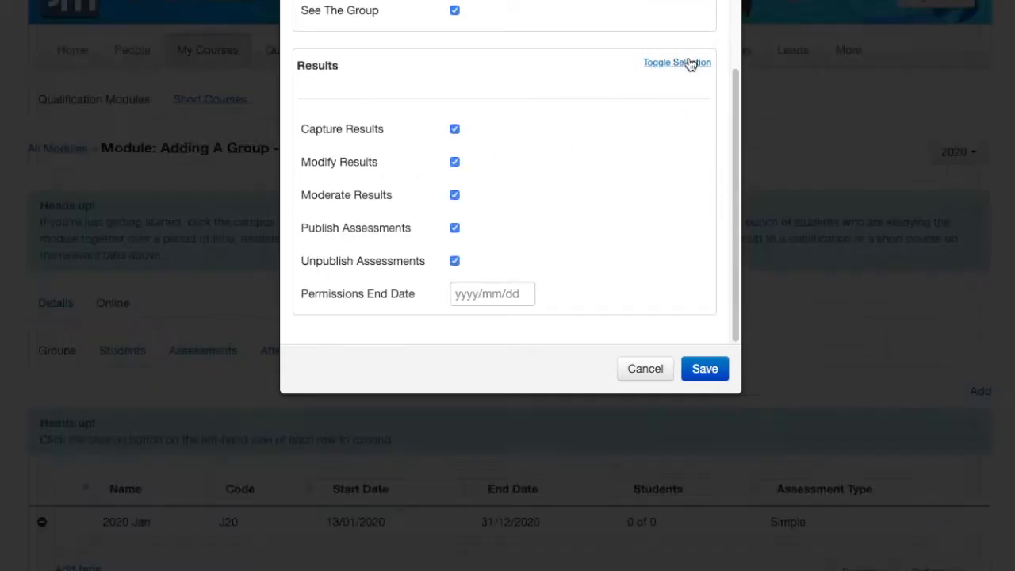
# Step: Set the trainer's Permissions End Date to 2020/12/31 and save the permissions
pyautogui.click(490, 295)
pyautogui.click(546, 332)
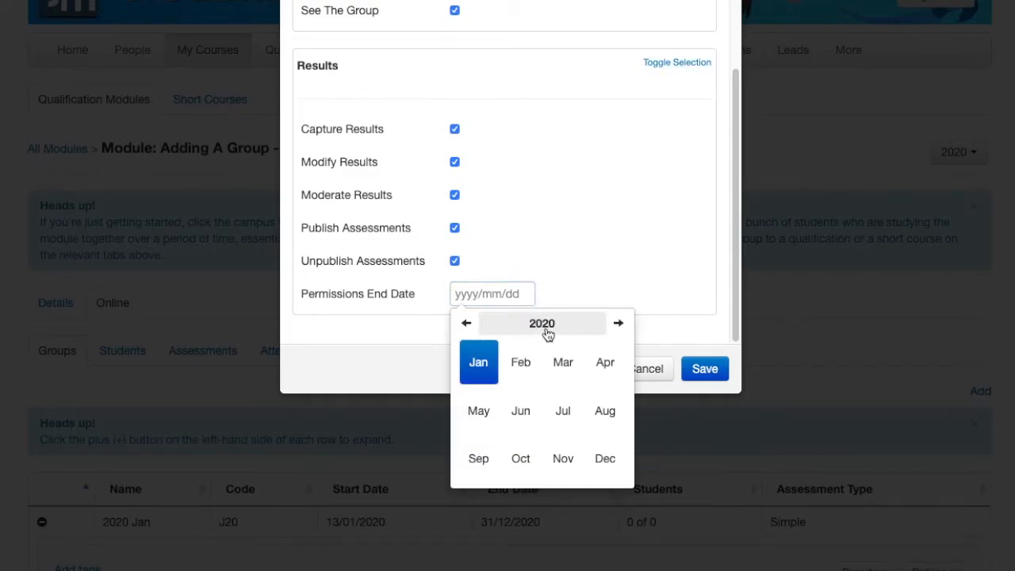
pyautogui.click(606, 461)
pyautogui.click(566, 463)
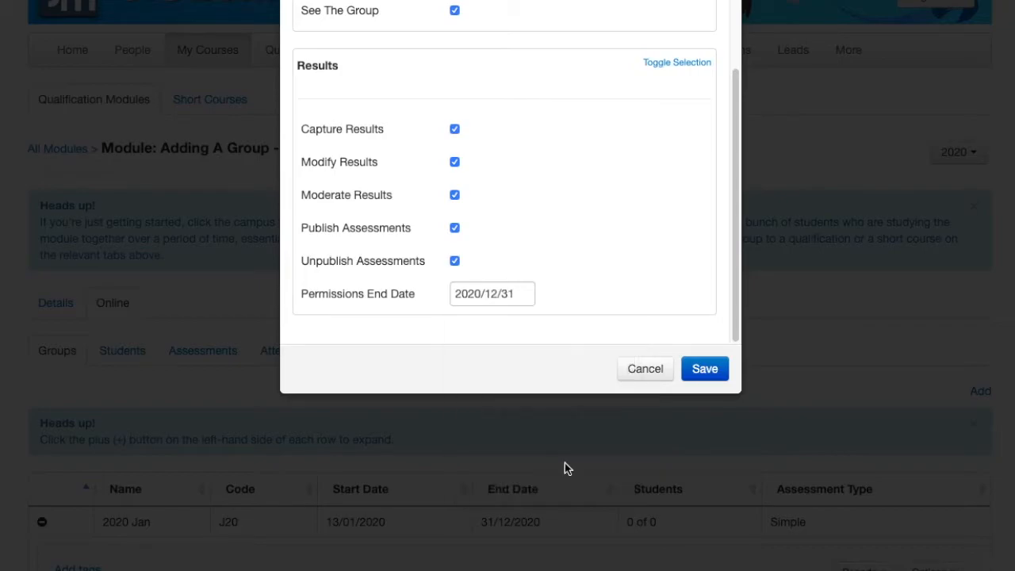
pyautogui.click(714, 373)
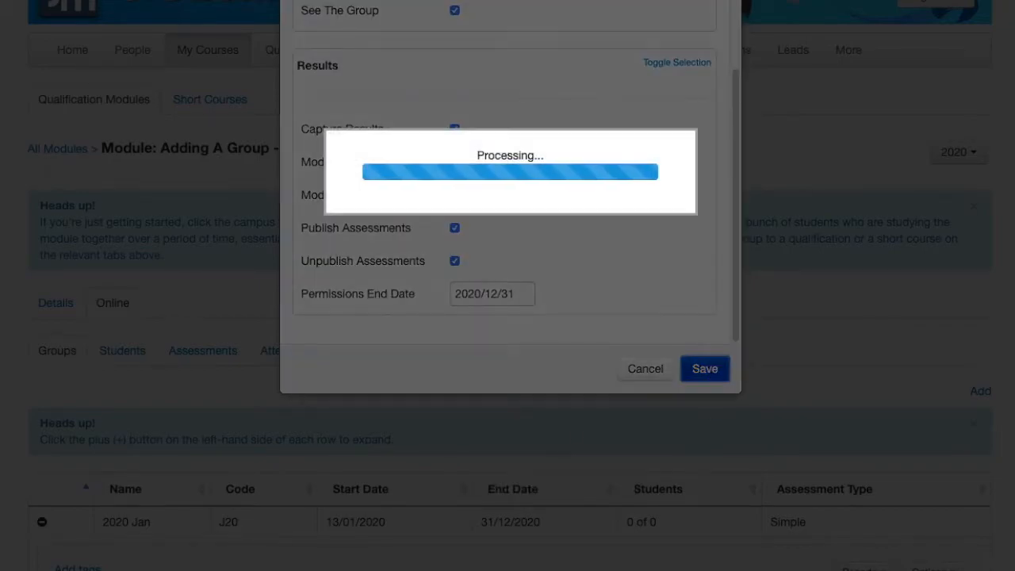
# Step: Review StudentManager Trainer's name, permissions and end date in the group's Staff Access Control table
pyautogui.scroll(-6, 601, 521)
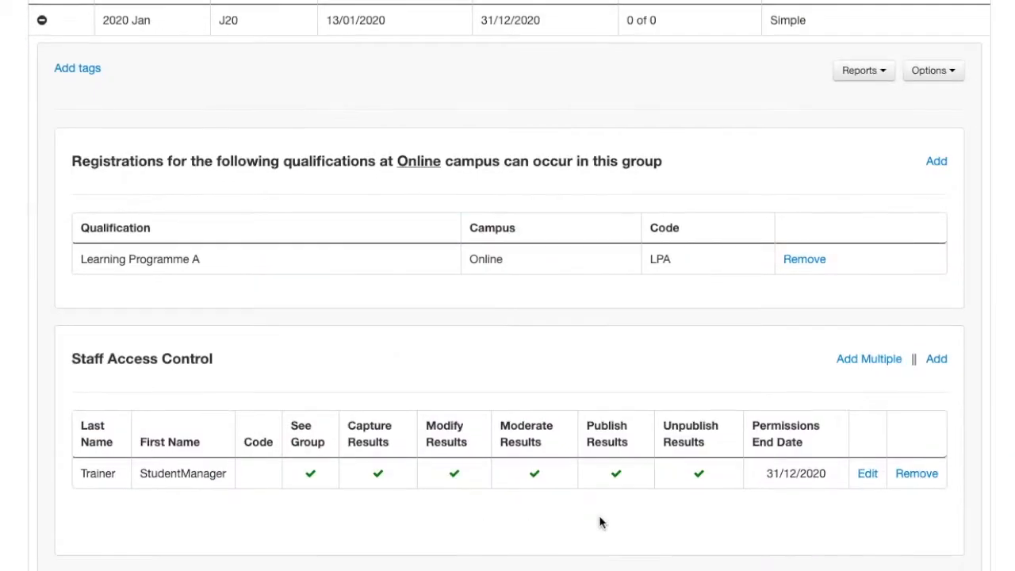
pyautogui.moveTo(87, 401); pyautogui.dragTo(285, 438)
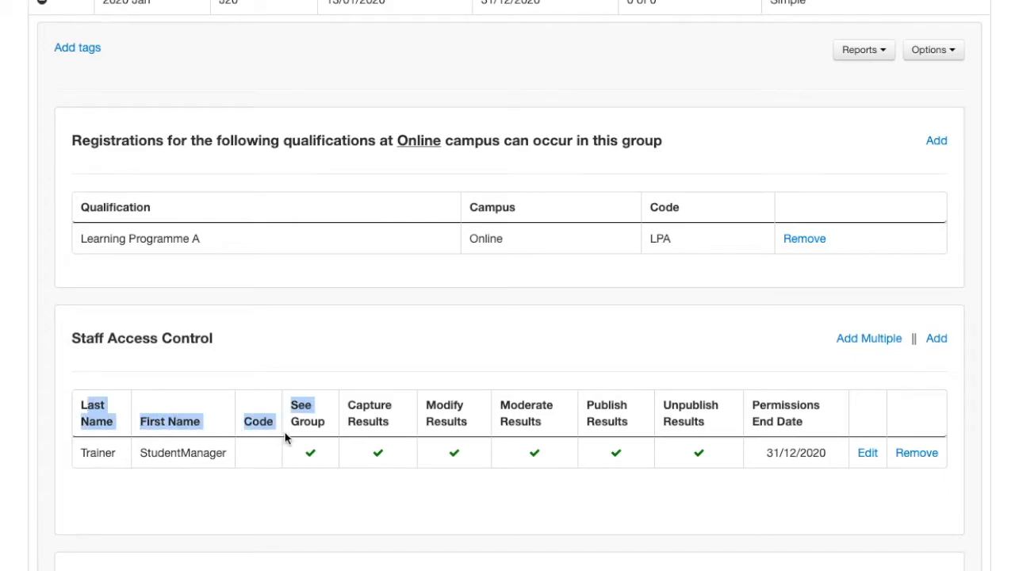
pyautogui.moveTo(80, 452); pyautogui.dragTo(288, 456)
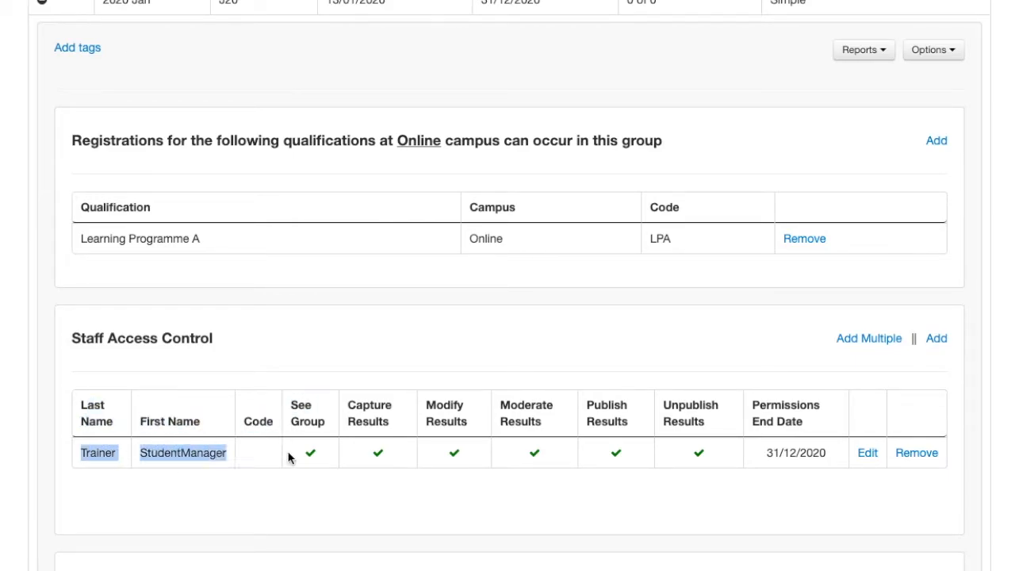
pyautogui.moveTo(674, 448); pyautogui.dragTo(833, 463)
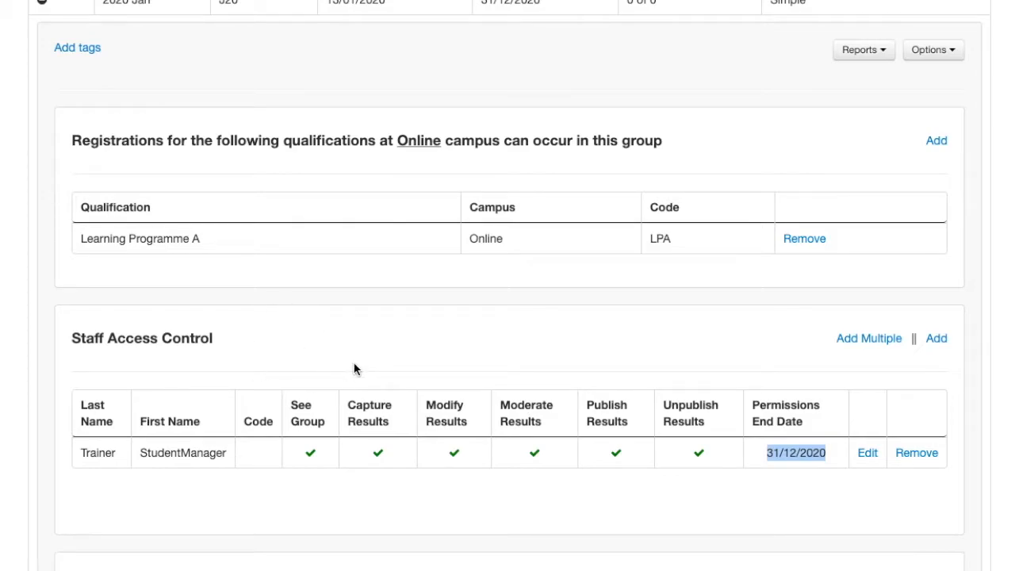
# Step: Look over the 2020 Jan group's Learning Material and Resources sections, including folders, files and links
pyautogui.scroll(3, 355, 368)
pyautogui.scroll(-1, 355, 368)
pyautogui.scroll(-5, 354, 369)
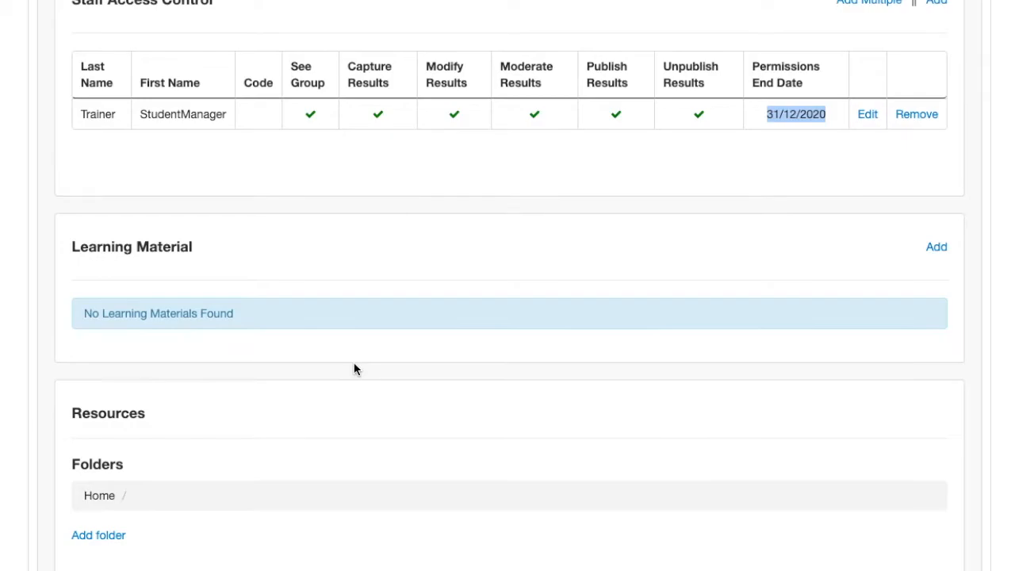
pyautogui.scroll(-1, 354, 369)
pyautogui.scroll(-1, 353, 368)
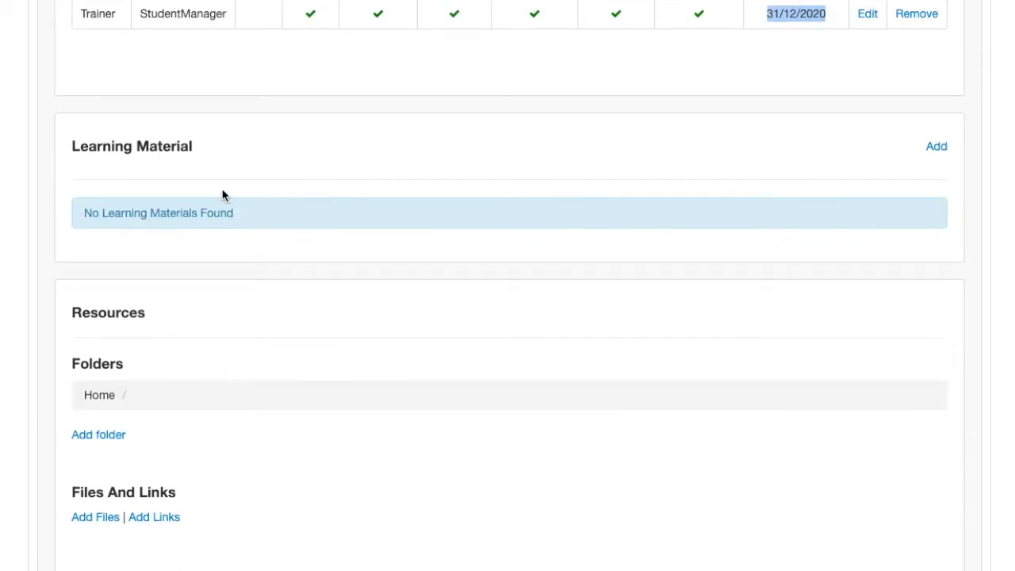
pyautogui.moveTo(193, 147); pyautogui.dragTo(73, 142)
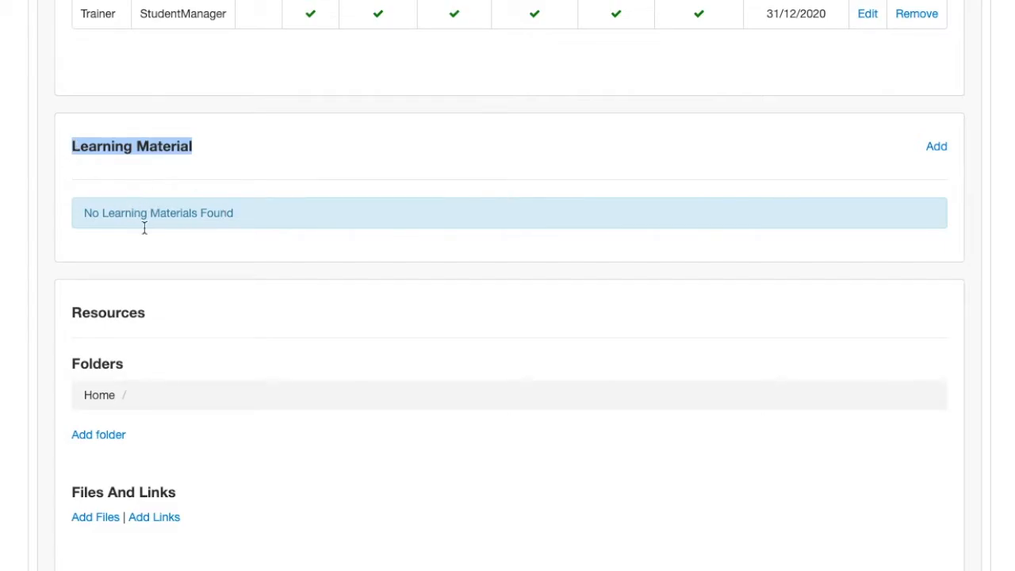
pyautogui.click(166, 333)
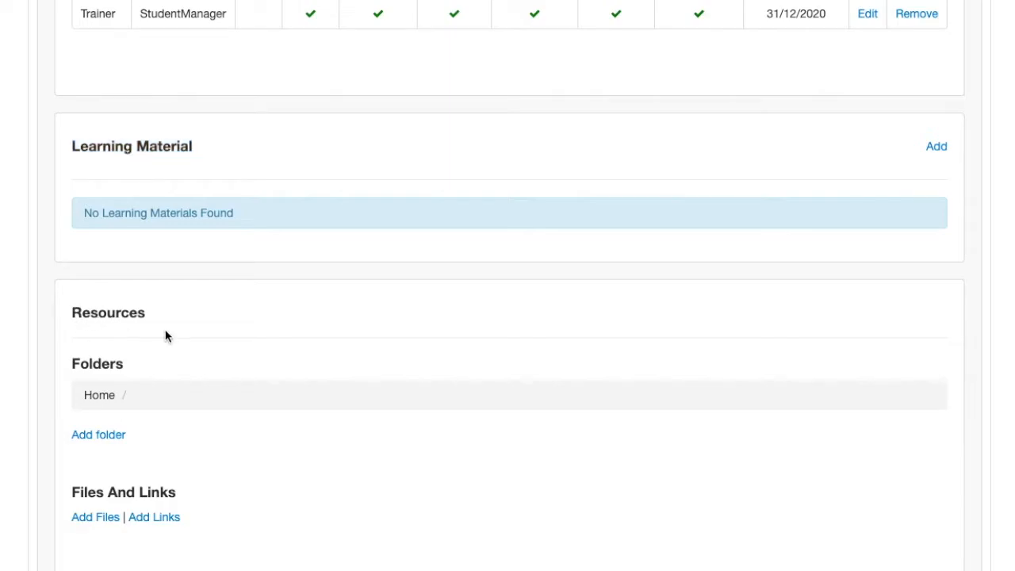
pyautogui.moveTo(157, 320); pyautogui.dragTo(61, 317)
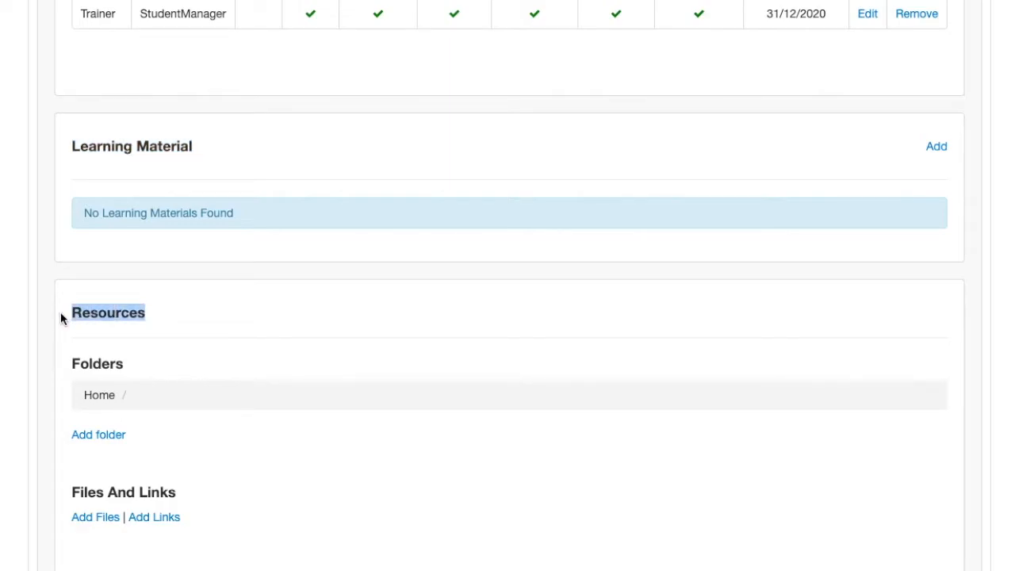
pyautogui.scroll(5, 154, 301)
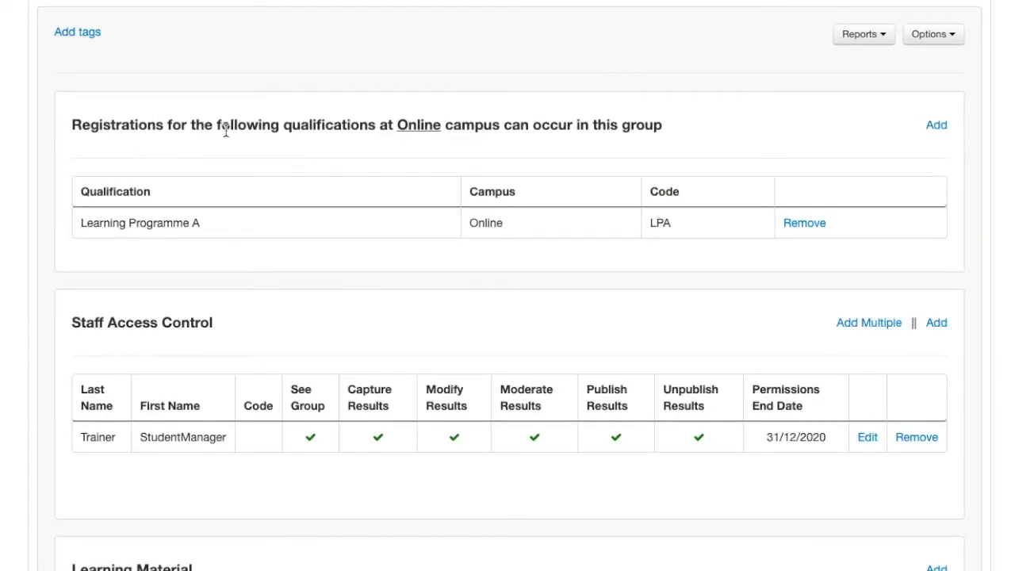
pyautogui.scroll(-5, 226, 132)
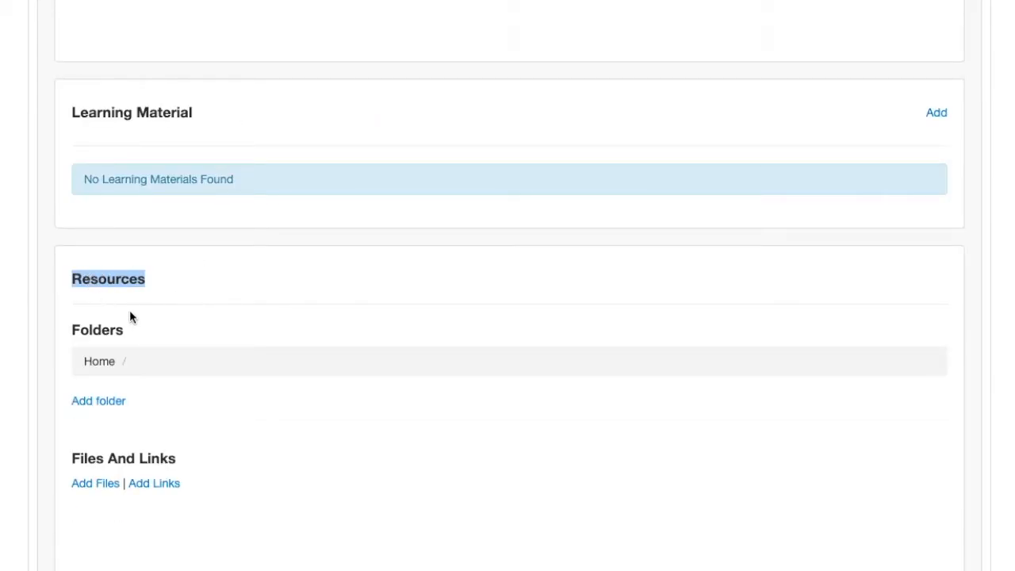
# Step: View the Adding A Group module's details, its Resources section and the available module options
pyautogui.scroll(10, 132, 317)
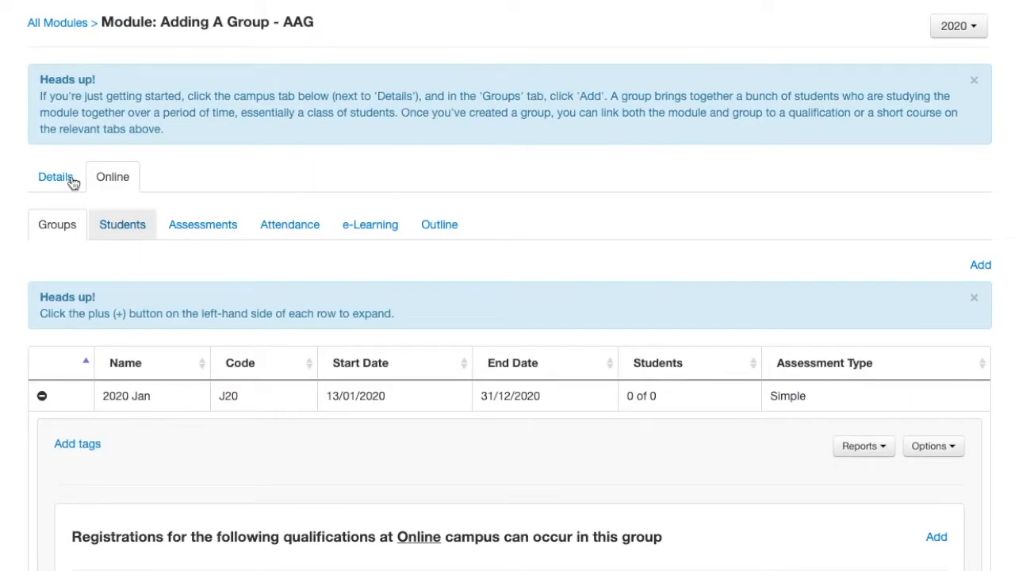
pyautogui.click(70, 181)
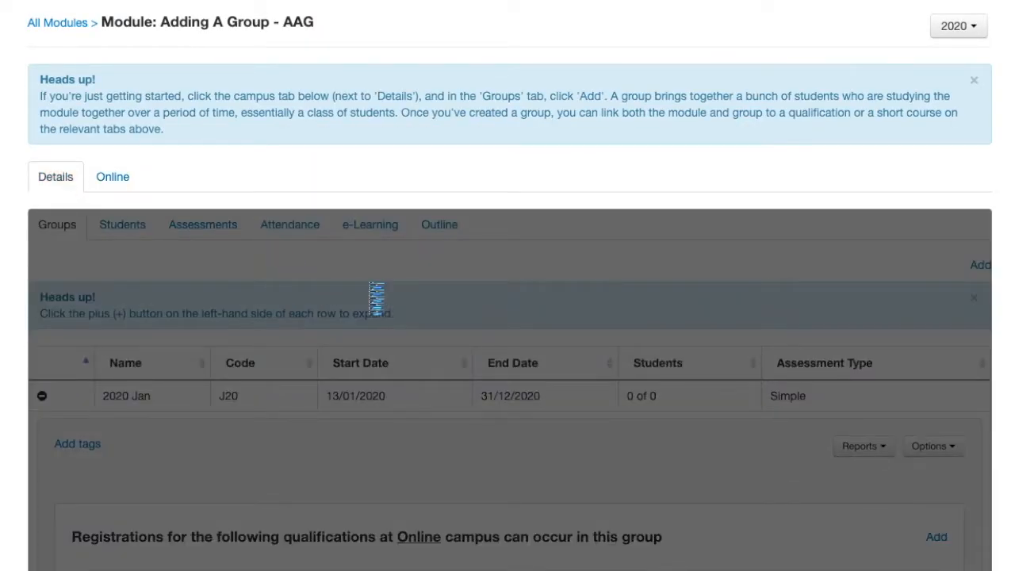
pyautogui.scroll(-3, 370, 292)
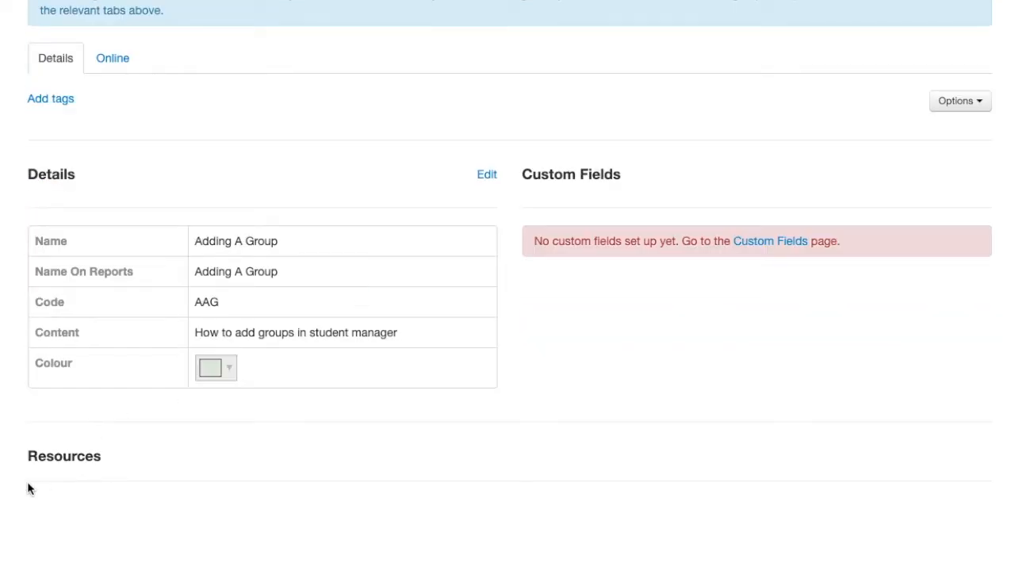
pyautogui.click(975, 100)
pyautogui.click(774, 102)
pyautogui.scroll(3, 75, 458)
# Step: Expand the 2020 Jan group on the Online campus again and review its qualification registrations, staff access, learning material and resources
pyautogui.click(108, 310)
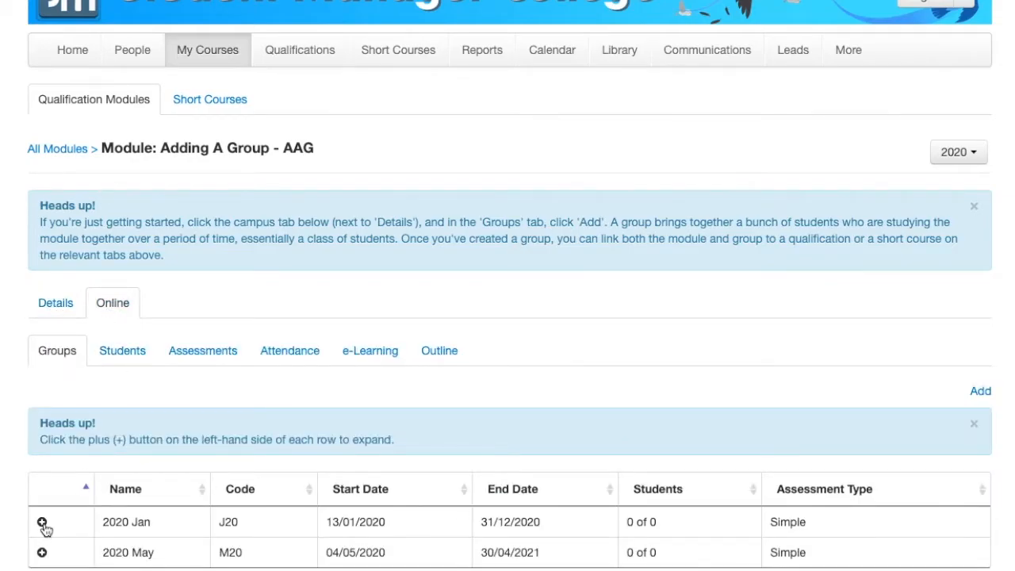
pyautogui.click(43, 523)
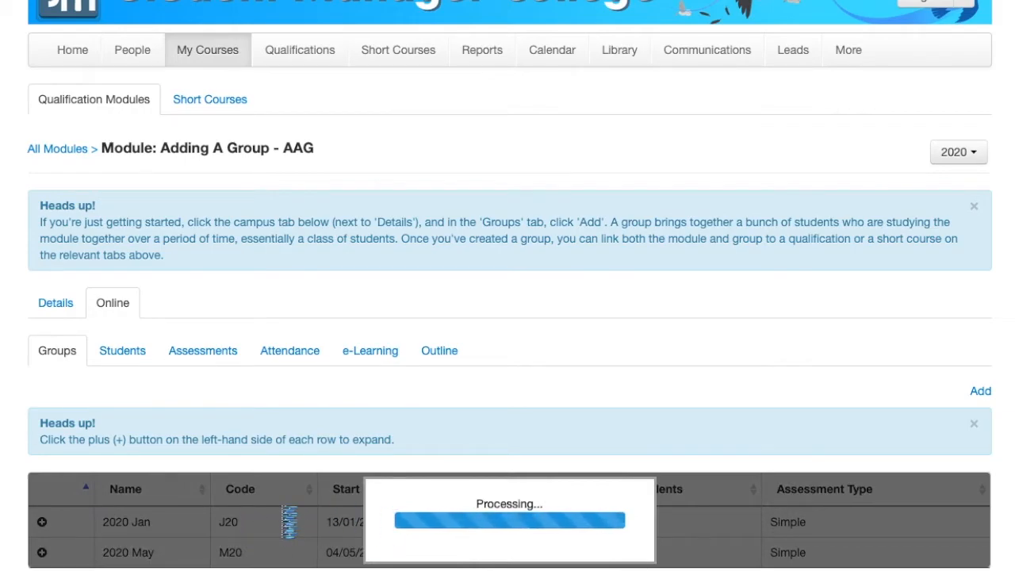
pyautogui.scroll(-10, 283, 513)
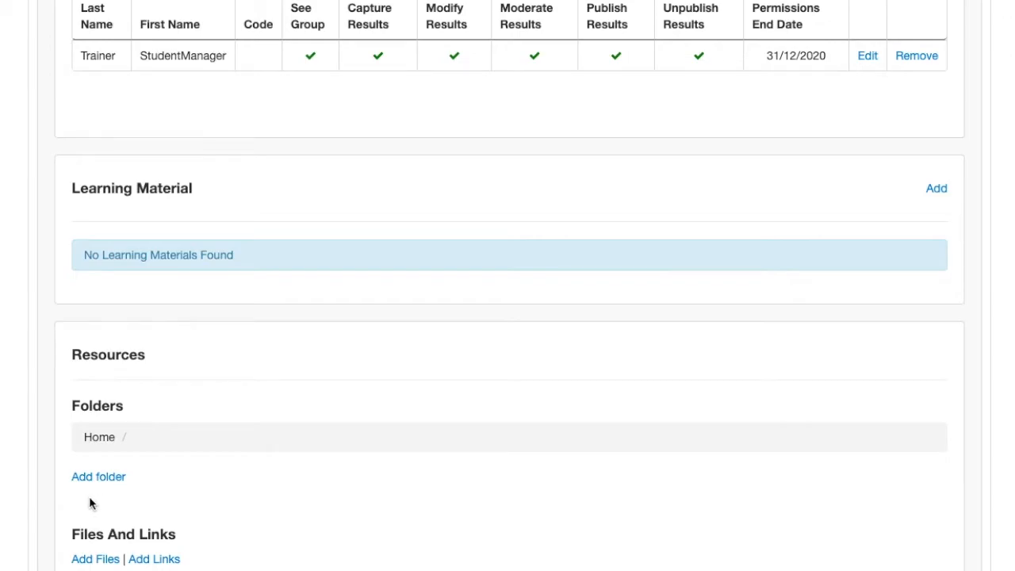
pyautogui.scroll(8, 274, 290)
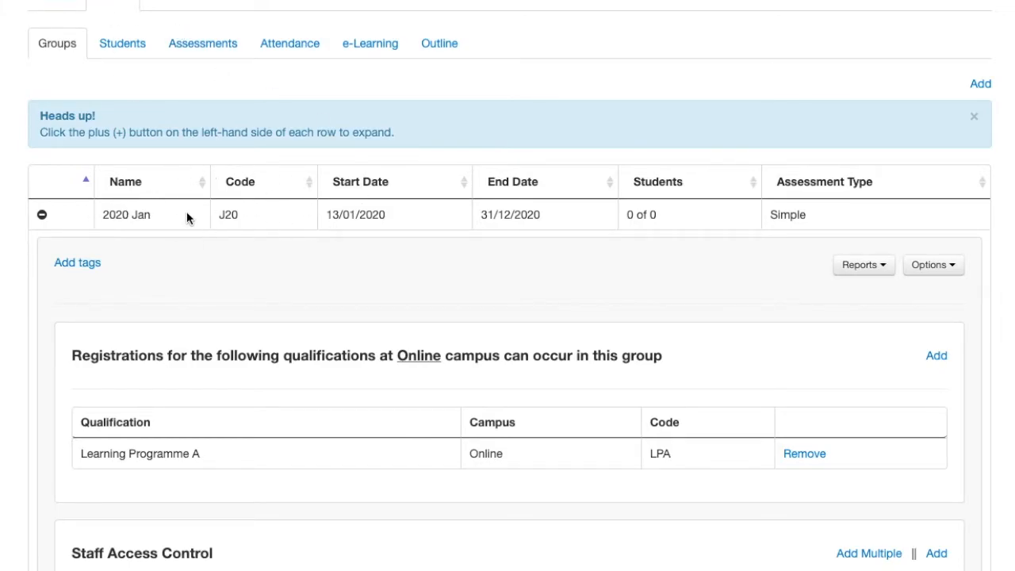
pyautogui.scroll(-8, 193, 222)
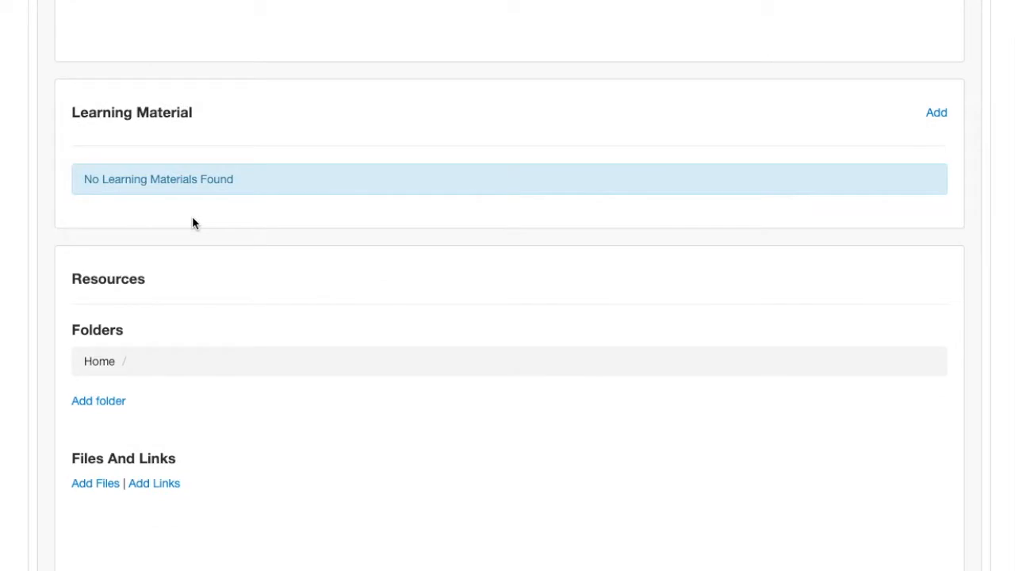
pyautogui.scroll(4, 204, 339)
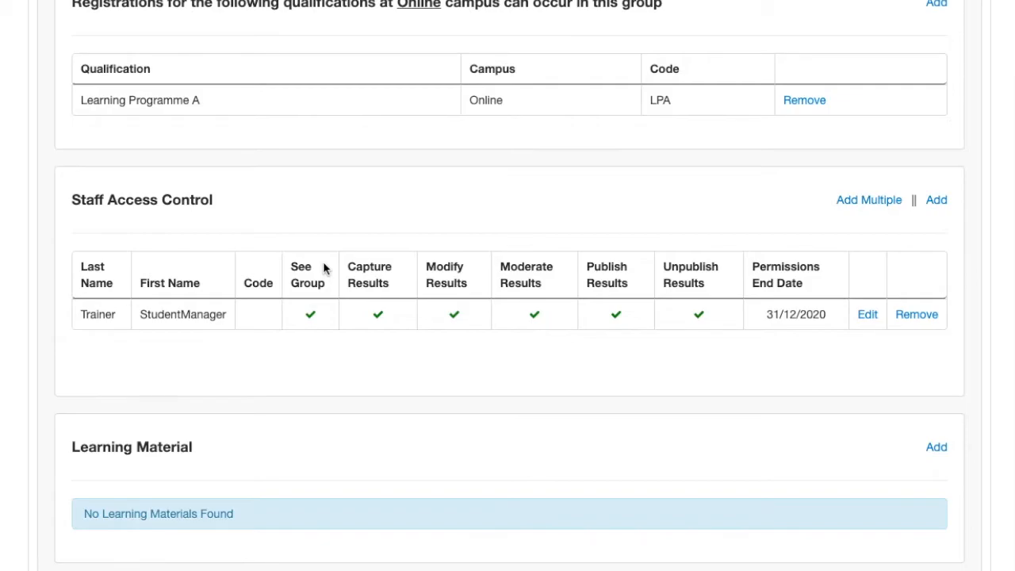
pyautogui.scroll(3, 323, 269)
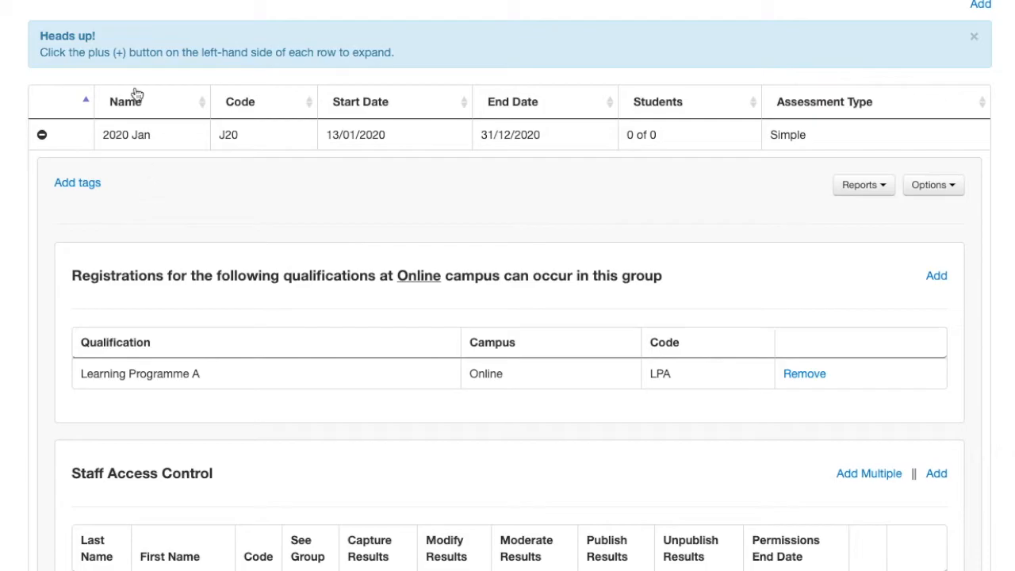
pyautogui.scroll(2, 101, 34)
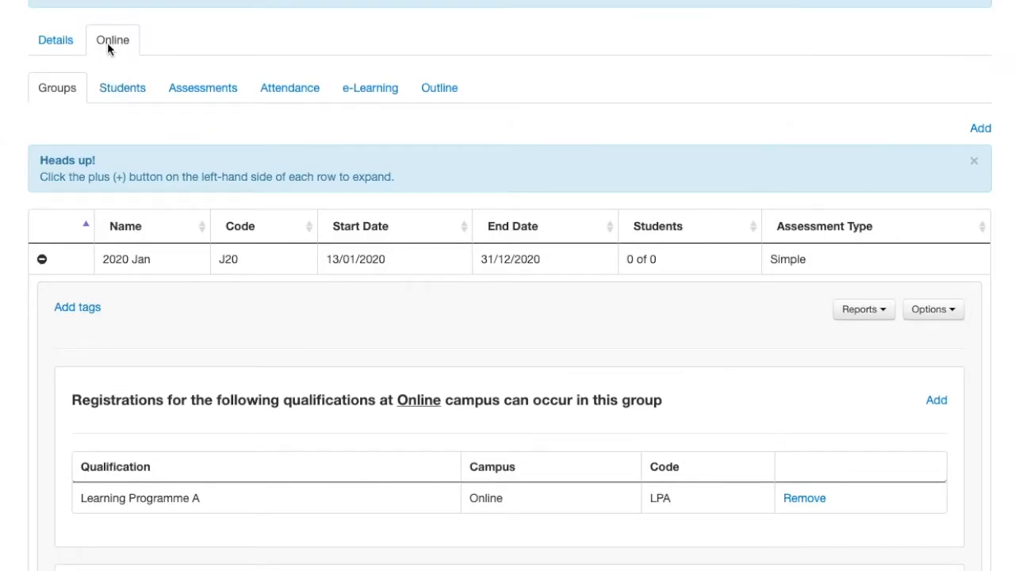
# Step: Look through the 2020 Jan group's qualification registrations, staff access, learning material and resources sections
pyautogui.scroll(-6, 118, 45)
pyautogui.scroll(6, 119, 44)
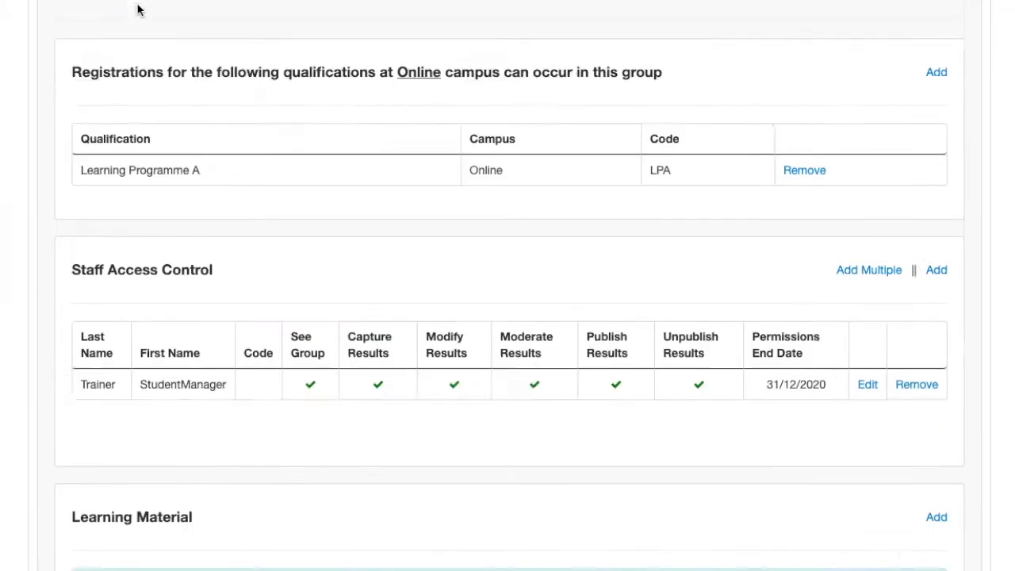
pyautogui.scroll(-6, 197, 286)
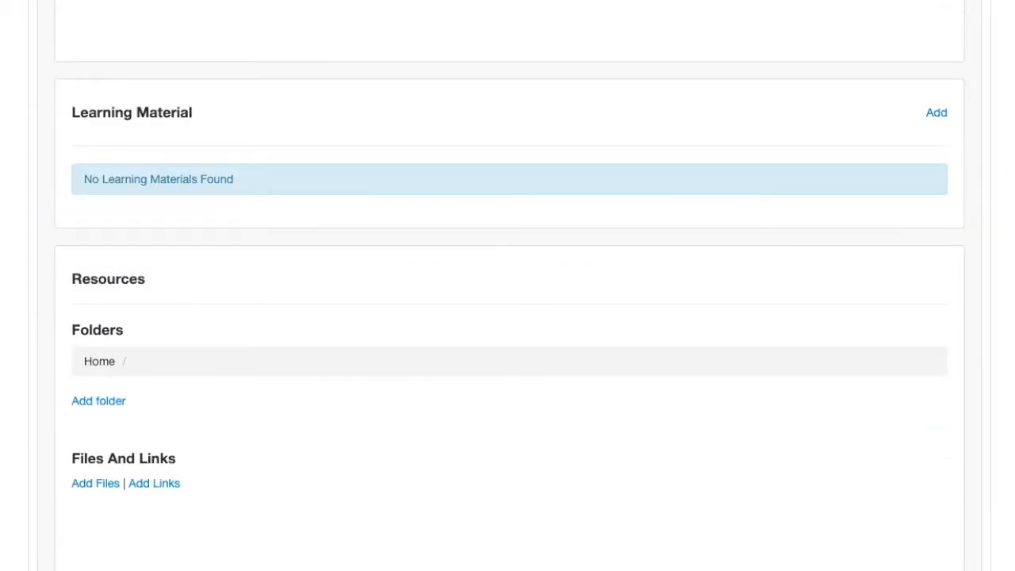
pyautogui.scroll(9, 273, 520)
pyautogui.scroll(-6, 273, 520)
pyautogui.scroll(2, 273, 520)
pyautogui.scroll(2, 272, 520)
pyautogui.scroll(-7, 273, 519)
pyautogui.scroll(7, 170, 401)
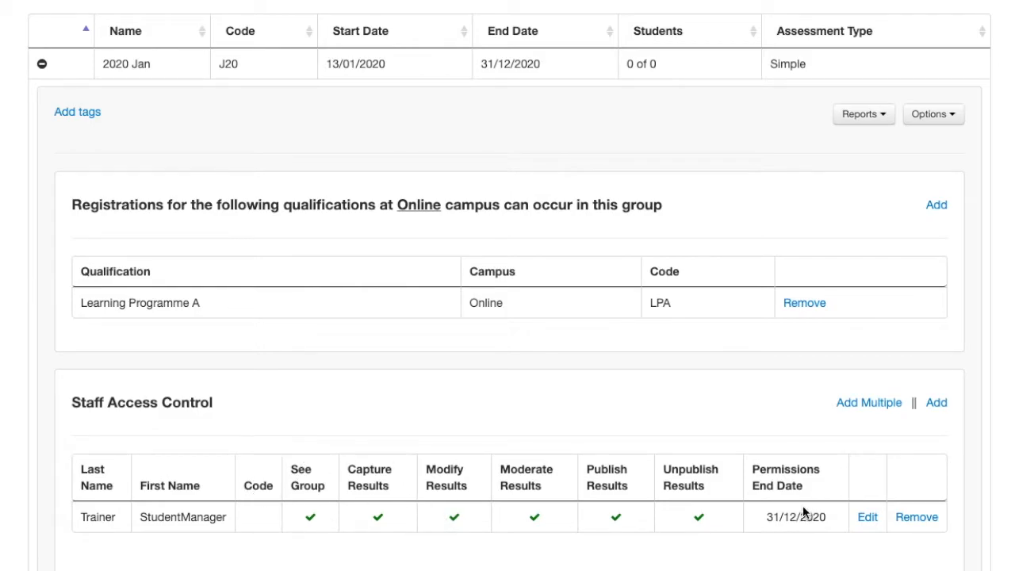
# Step: View the reports available for the 2020 Jan group and look over its sections once more
pyautogui.click(881, 119)
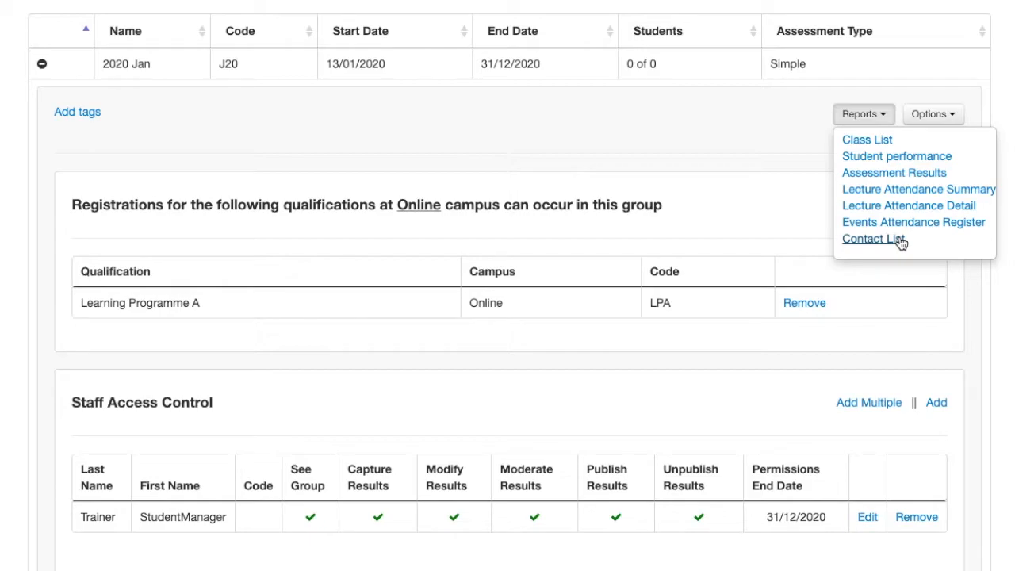
pyautogui.click(802, 130)
pyautogui.scroll(-7, 751, 207)
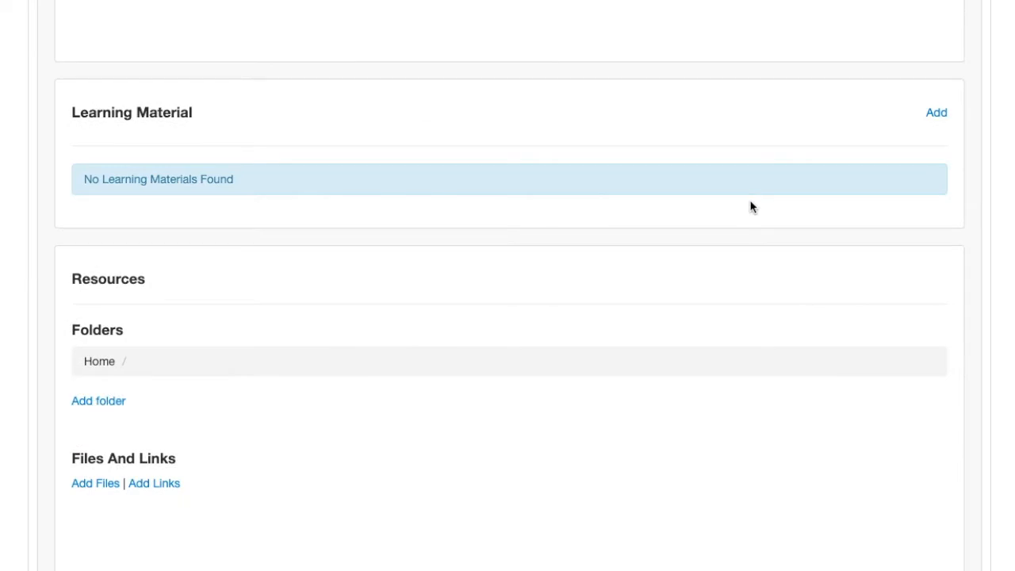
pyautogui.scroll(12, 751, 207)
pyautogui.scroll(-12, 751, 207)
pyautogui.scroll(6, 751, 207)
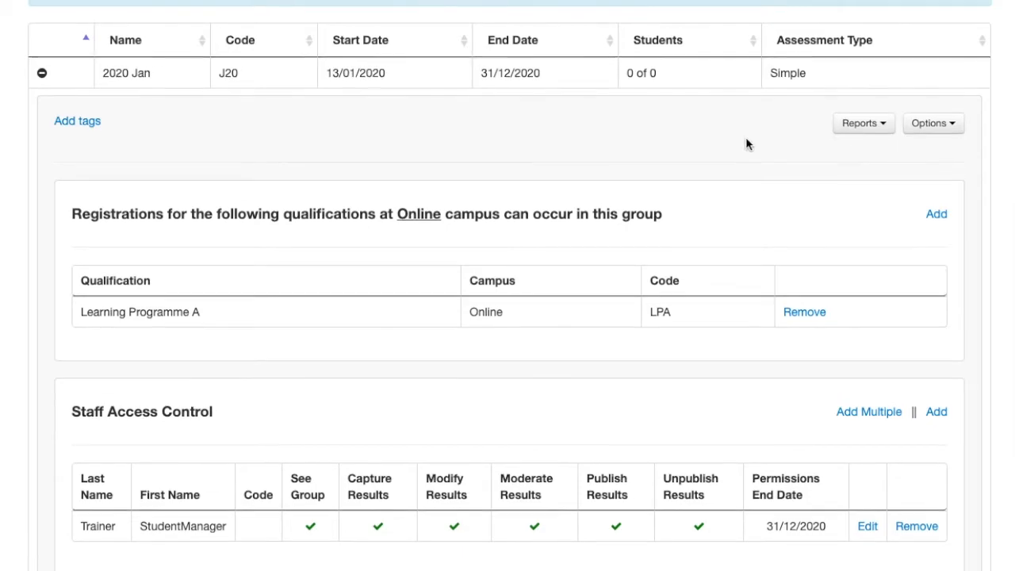
pyautogui.scroll(3, 748, 147)
# Step: View the module's student lists for the 2020 Jan and 2020 May groups
pyautogui.click(133, 148)
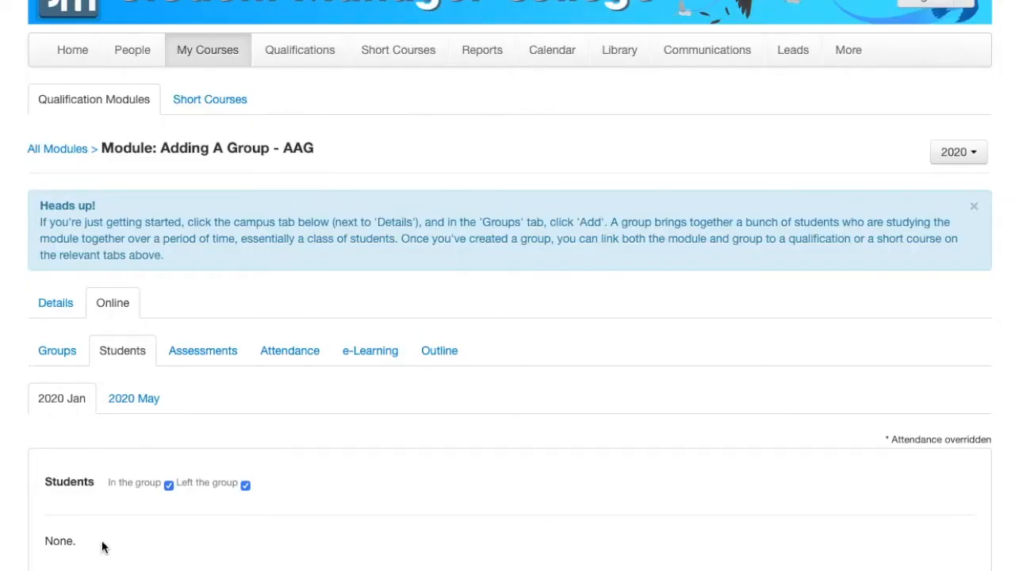
pyautogui.click(119, 397)
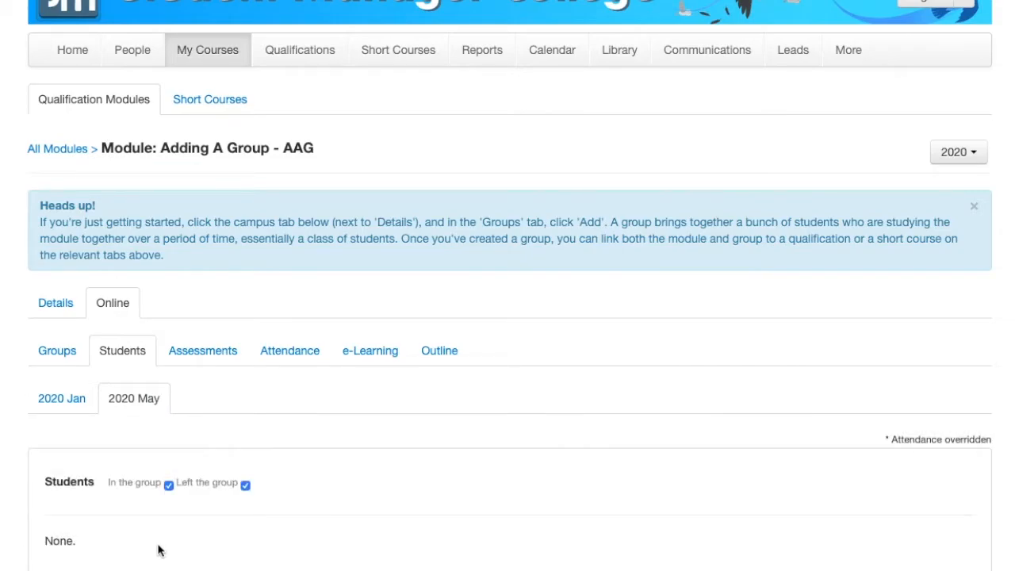
pyautogui.click(71, 402)
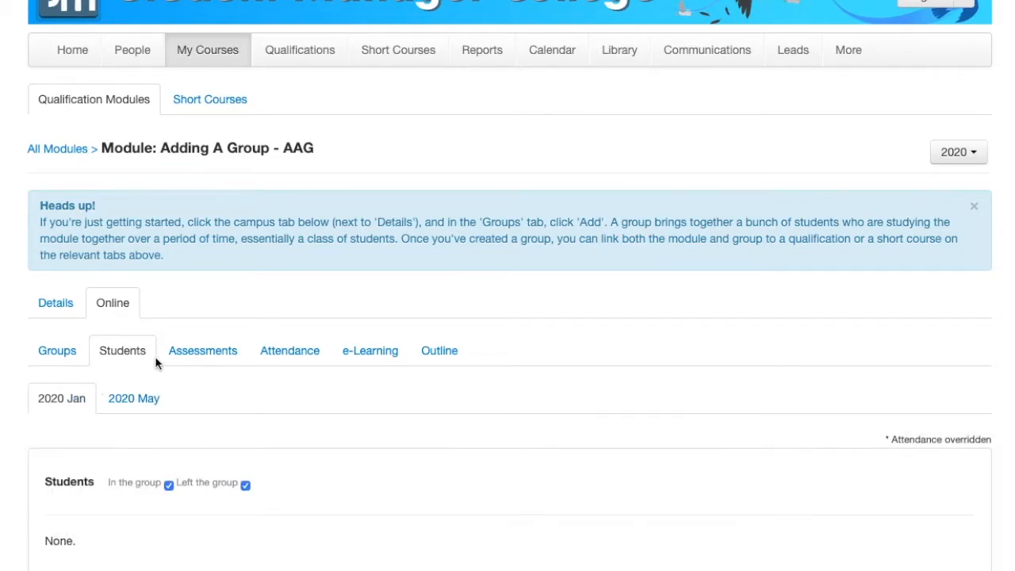
# Step: Examine the 2020 Jan group's list of assessments and its grading notice, checking the module's groups list in between
pyautogui.click(200, 351)
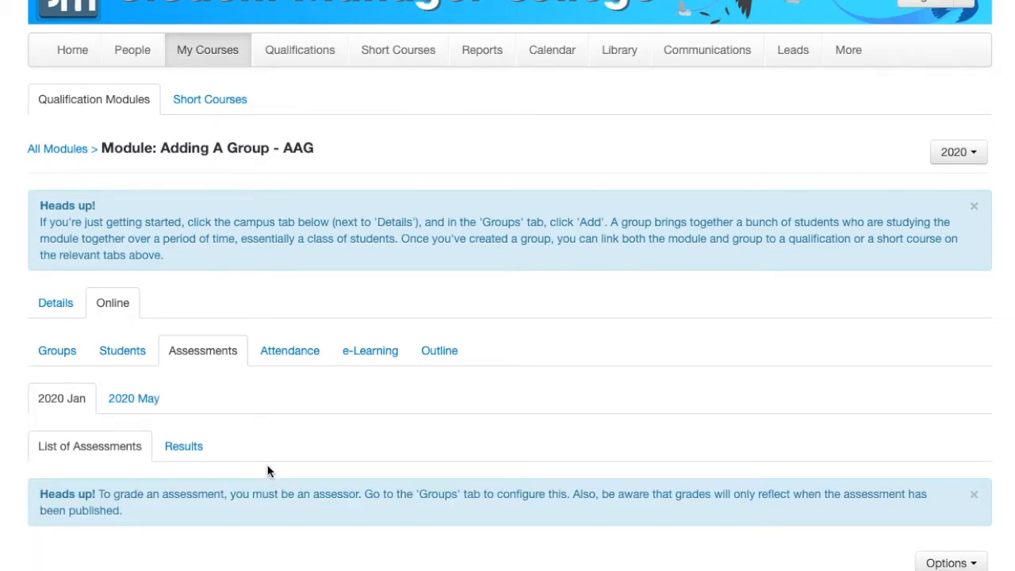
pyautogui.scroll(-1, 267, 471)
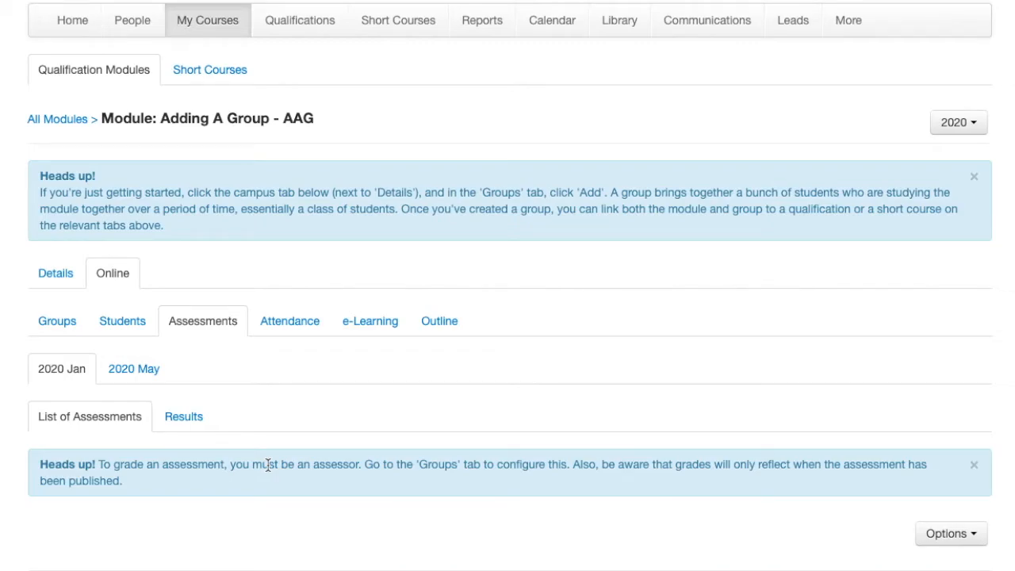
pyautogui.click(48, 318)
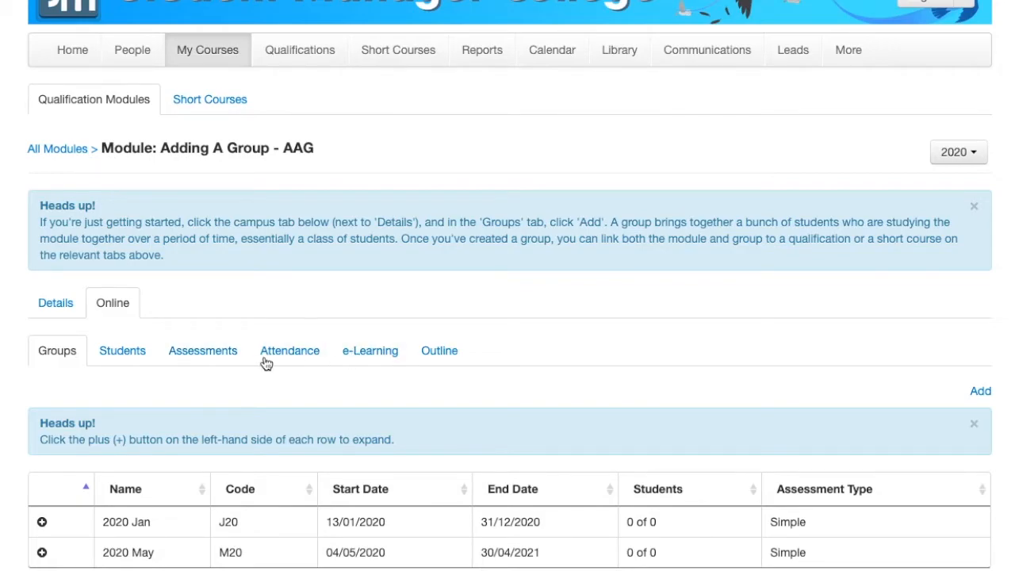
pyautogui.click(222, 351)
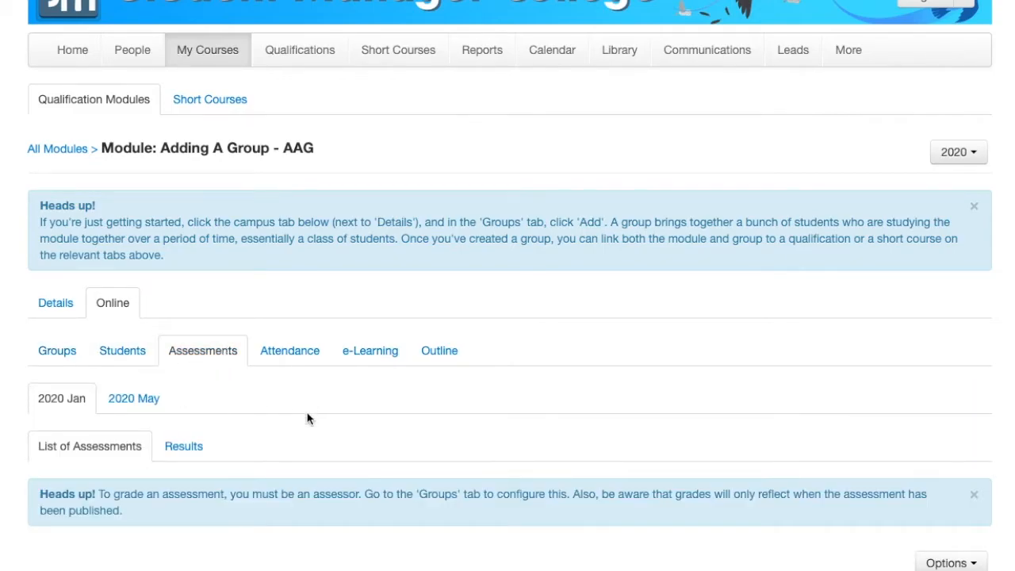
pyautogui.scroll(-3, 405, 537)
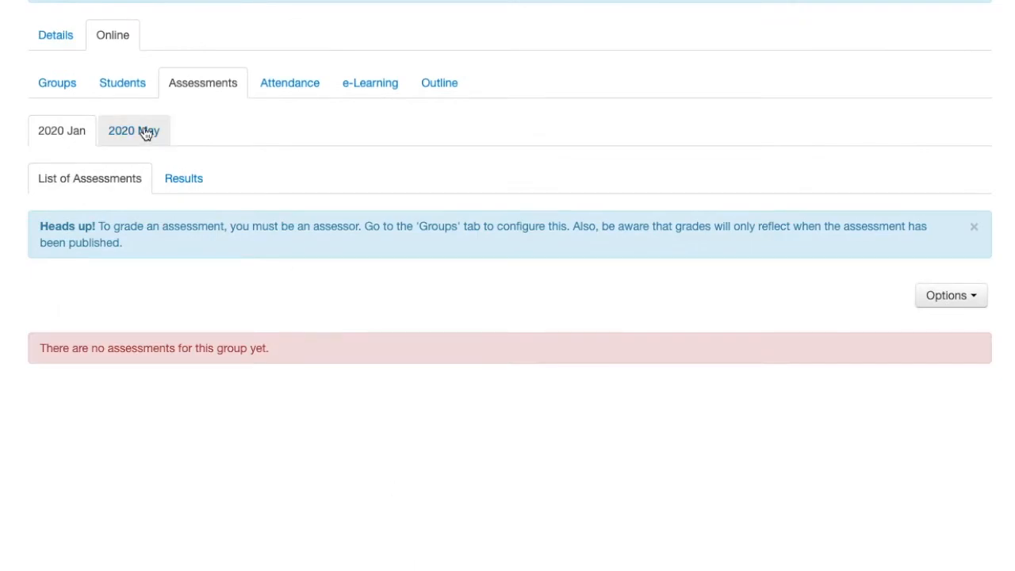
# Step: Expand the 2020 Jan group in the groups list, review its staff access permissions, and collapse it
pyautogui.click(50, 95)
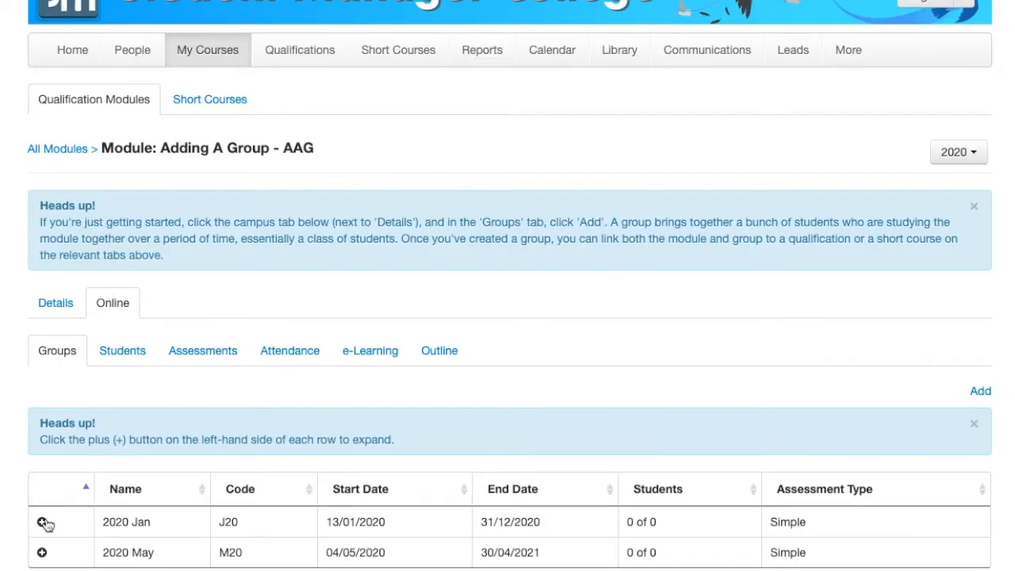
pyautogui.click(42, 522)
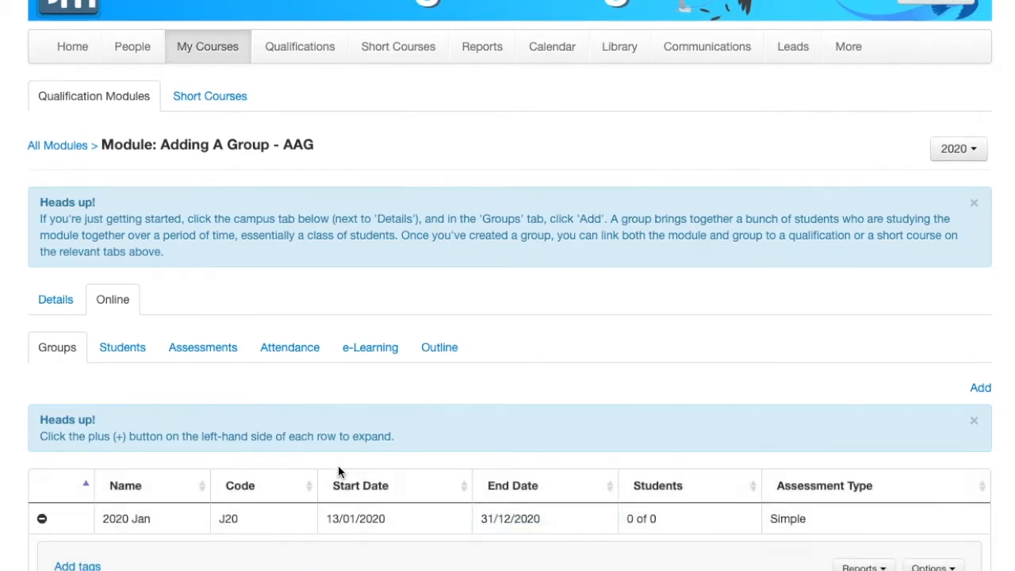
pyautogui.scroll(-12, 341, 457)
pyautogui.scroll(6, 342, 455)
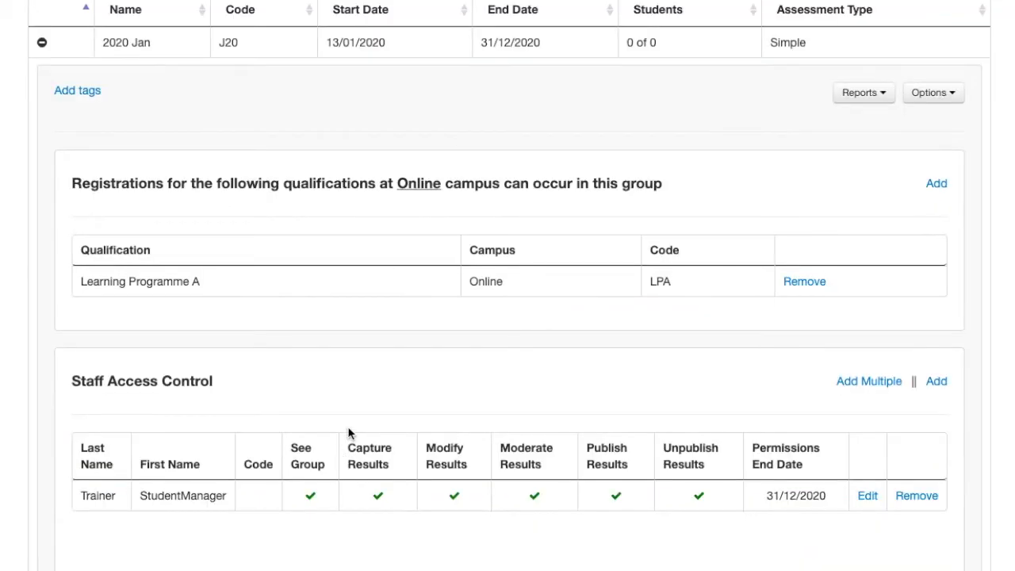
pyautogui.scroll(1, 349, 434)
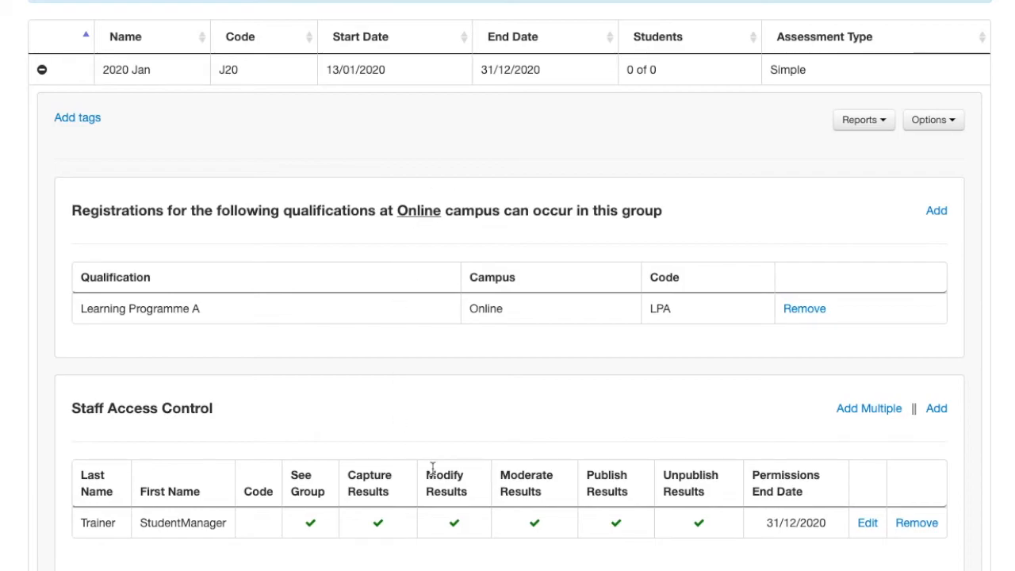
pyautogui.scroll(1, 476, 390)
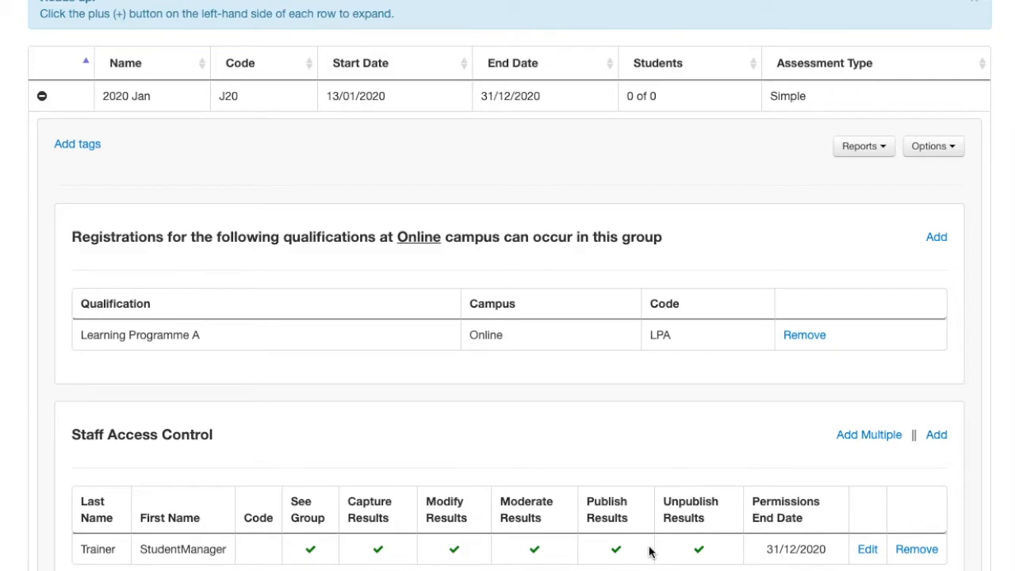
pyautogui.scroll(5, 245, 317)
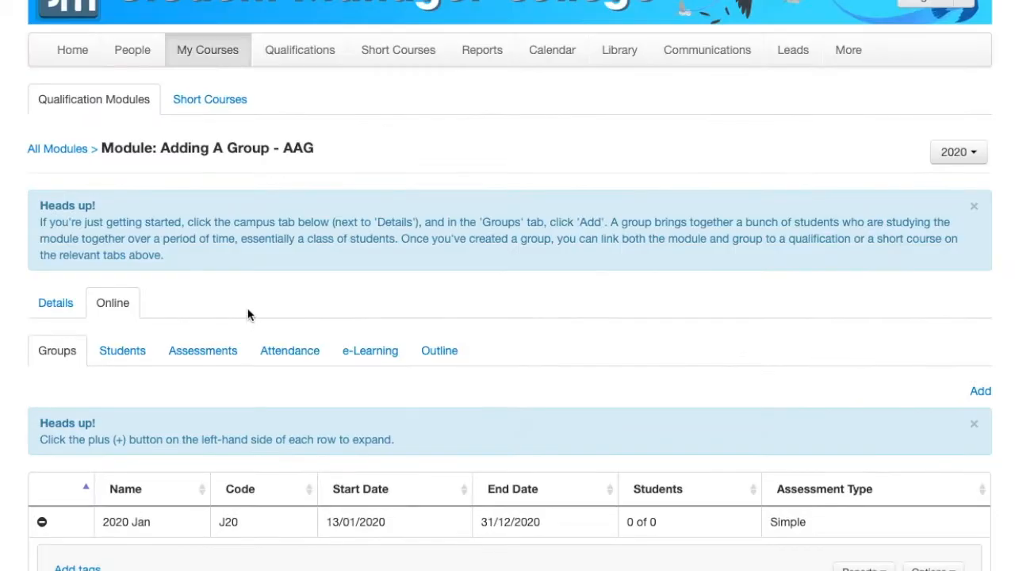
pyautogui.click(42, 523)
# Step: Start adding a new assessment to the 2020 Jan group's list of assessments
pyautogui.click(204, 350)
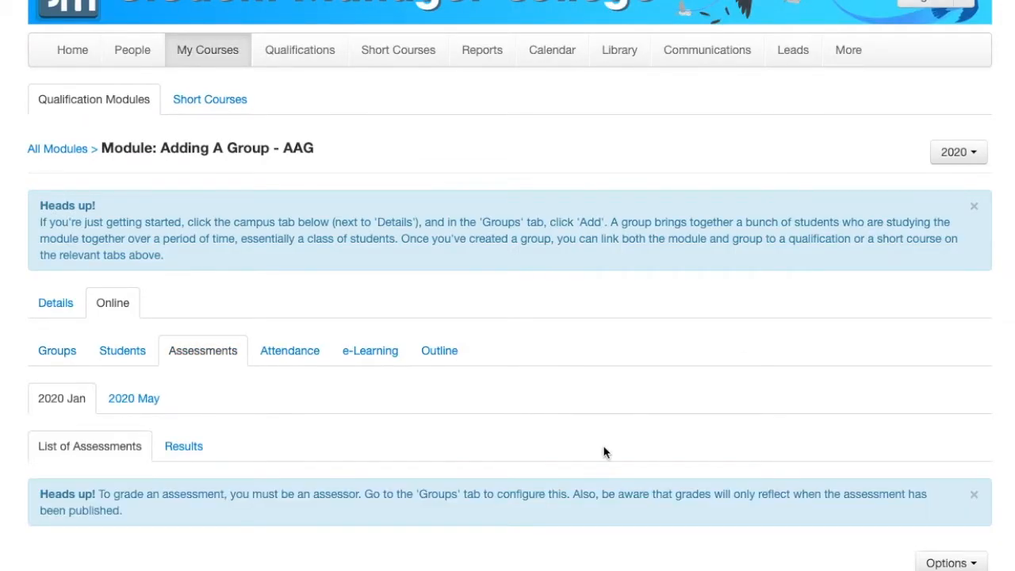
pyautogui.scroll(-3, 880, 510)
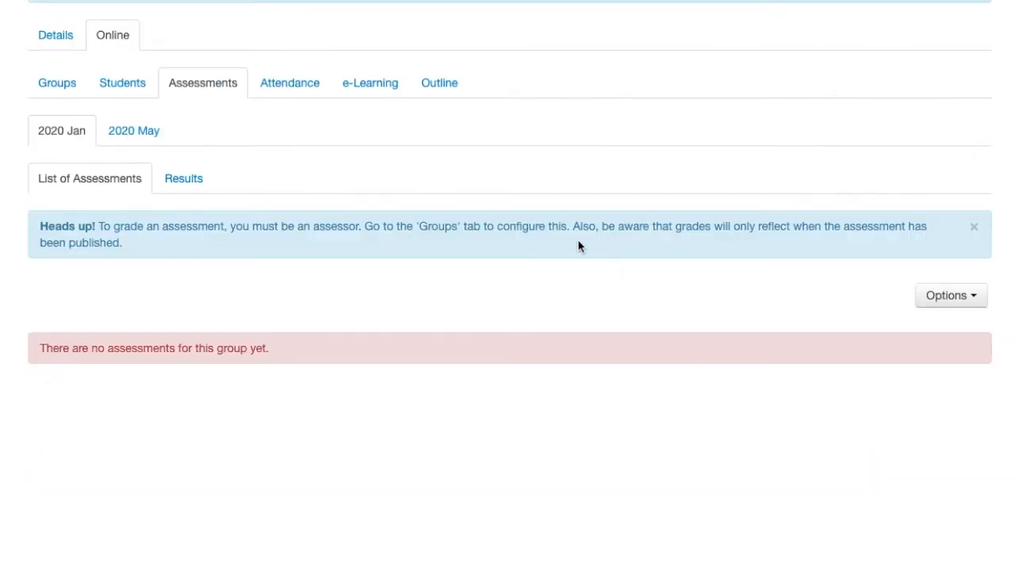
pyautogui.click(960, 305)
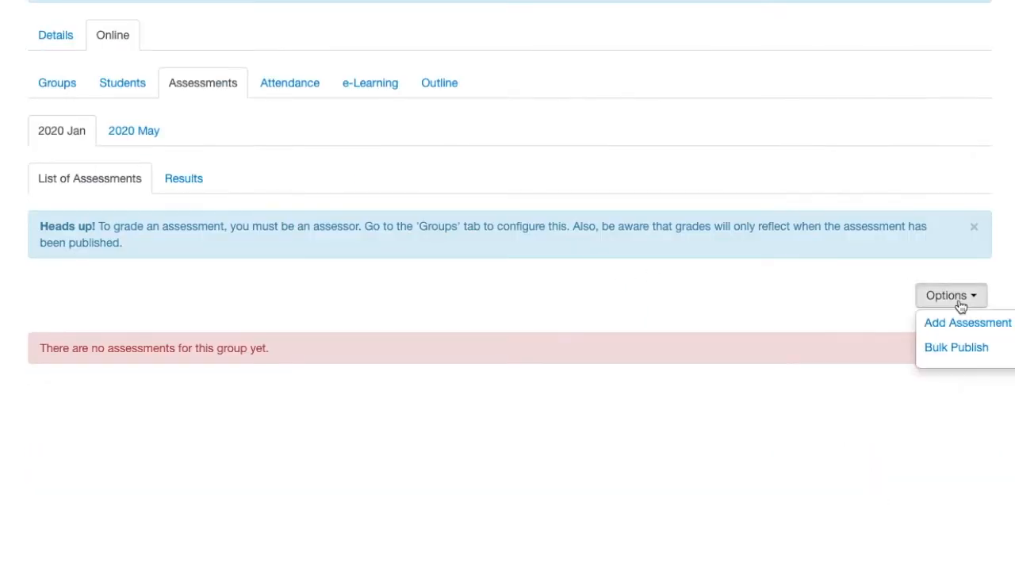
pyautogui.click(795, 308)
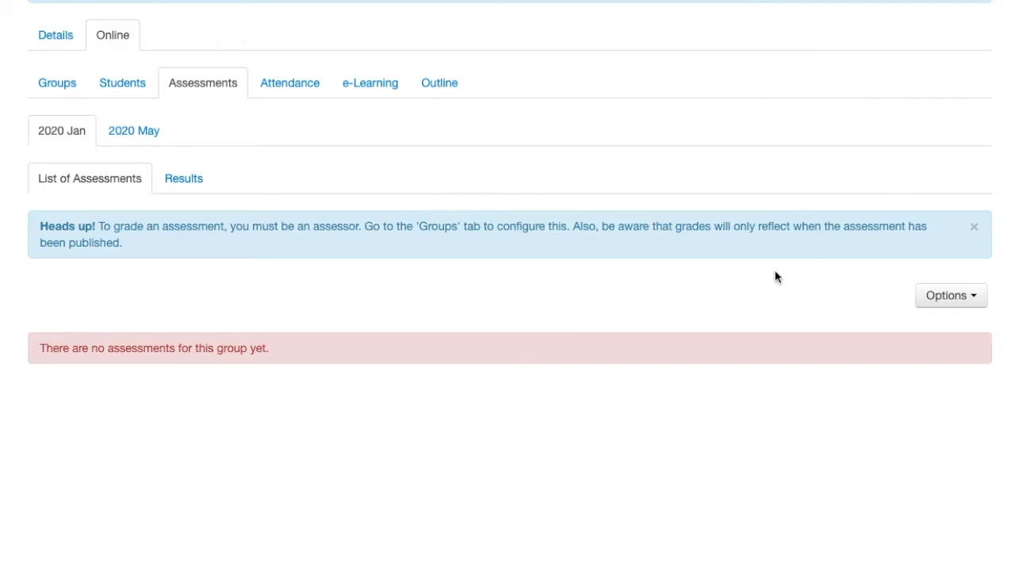
pyautogui.click(958, 296)
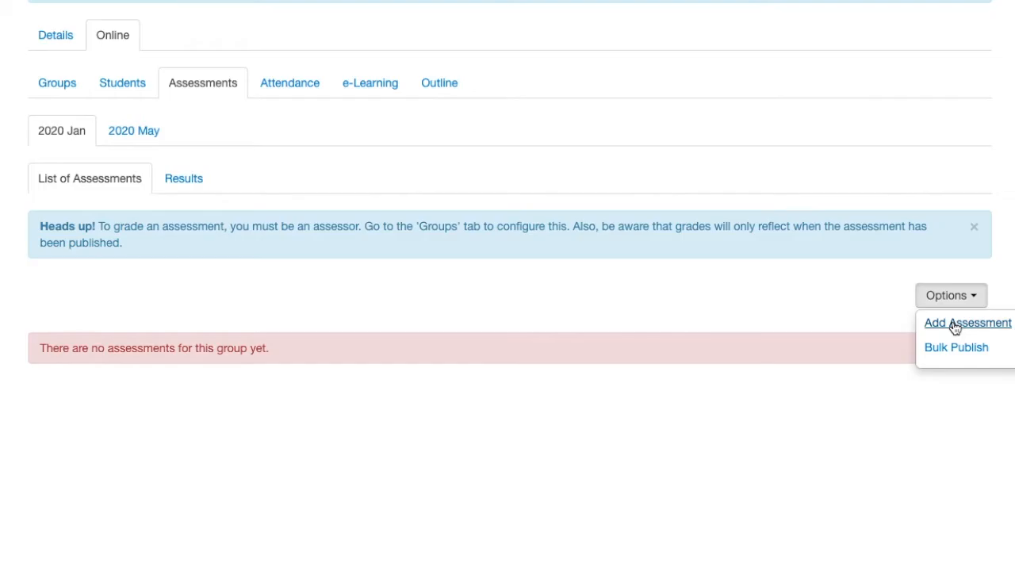
pyautogui.click(955, 325)
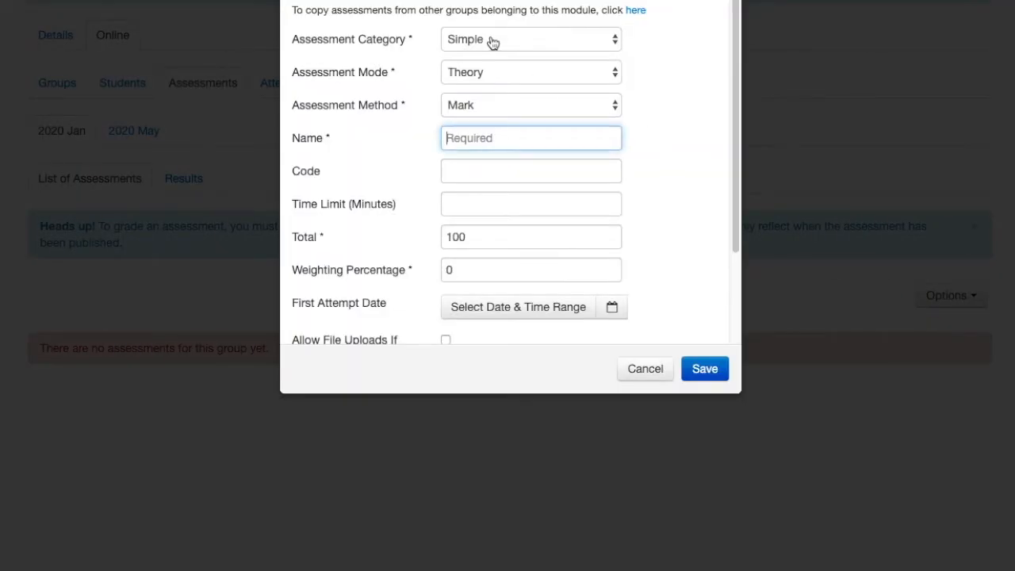
# Step: Choose the Simple assessment category and the Practical assessment mode for the new assessment
pyautogui.click(492, 41)
pyautogui.click(490, 39)
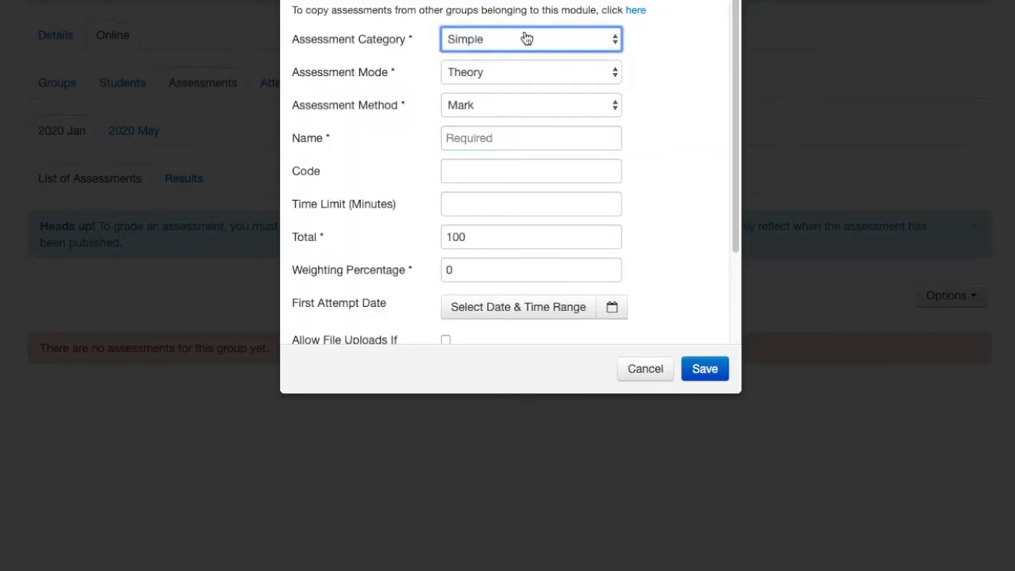
pyautogui.click(507, 75)
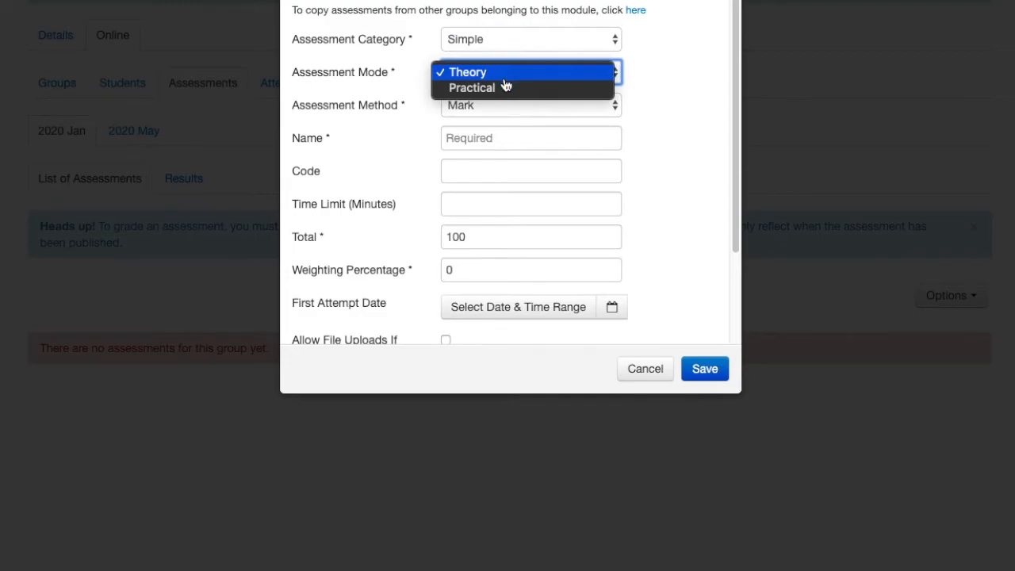
pyautogui.click(503, 88)
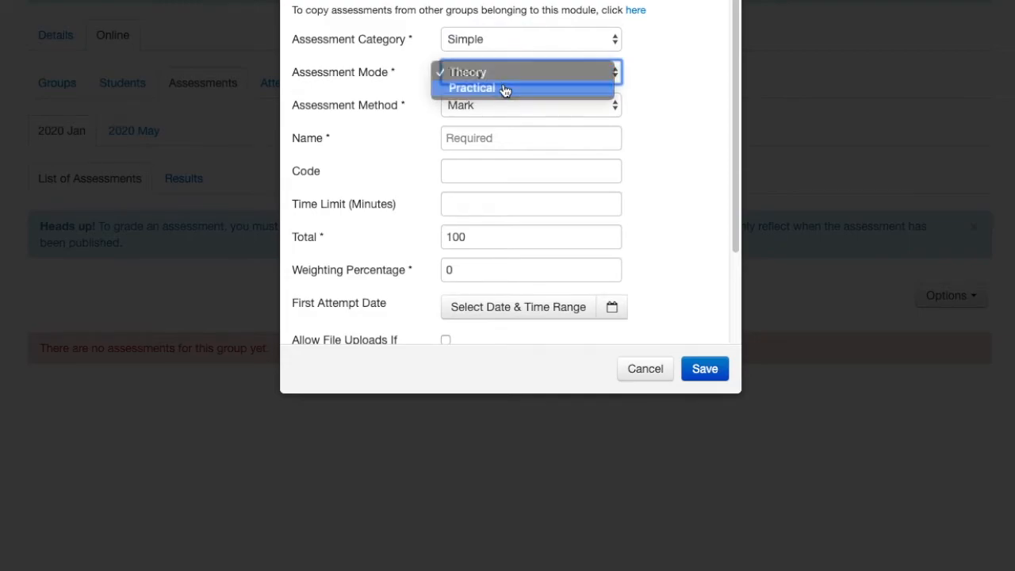
# Step: Name the new assessment Practical and give it the code P
pyautogui.click(494, 136)
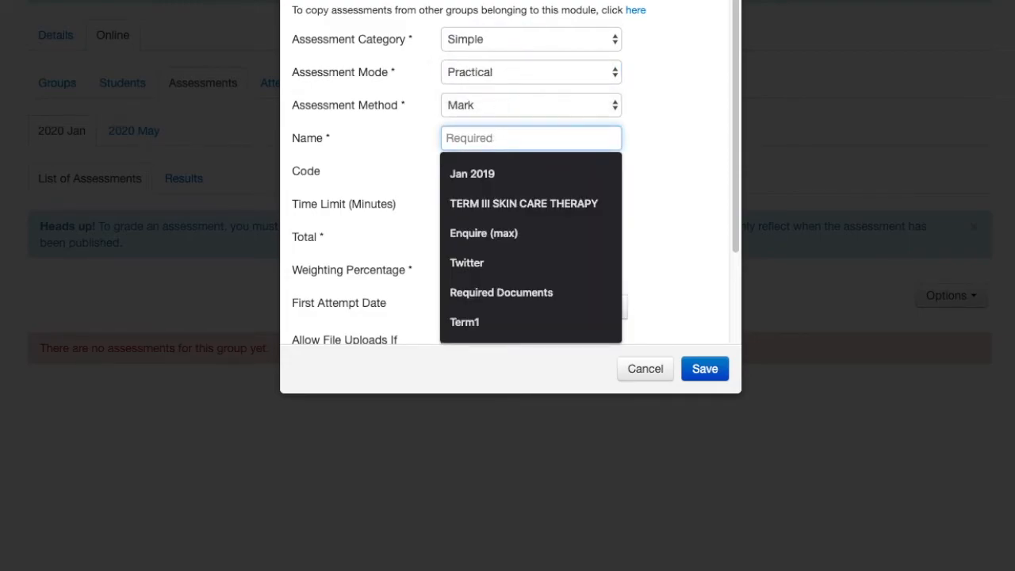
pyautogui.write('Practical')
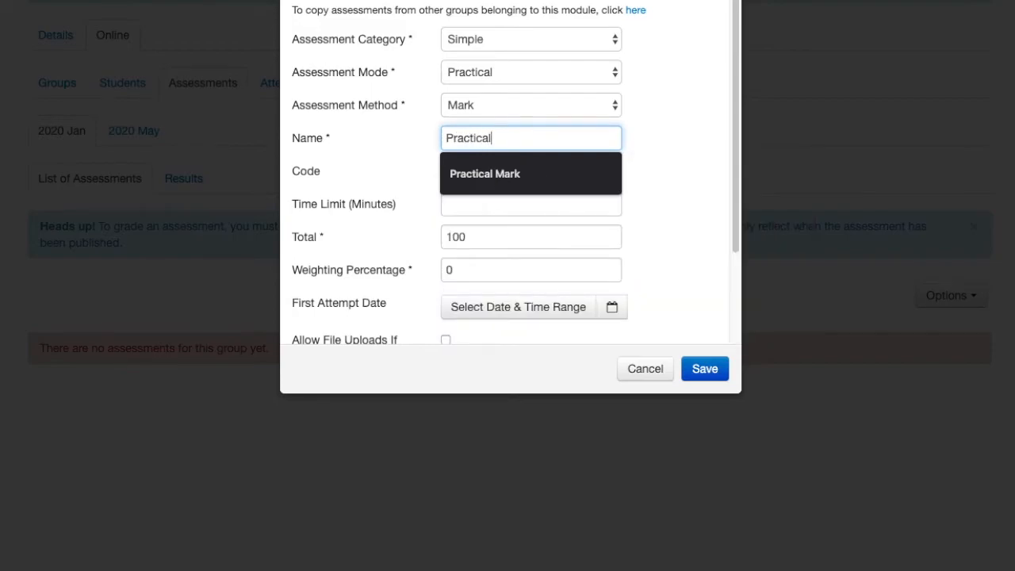
pyautogui.click(479, 174)
pyautogui.write('P')
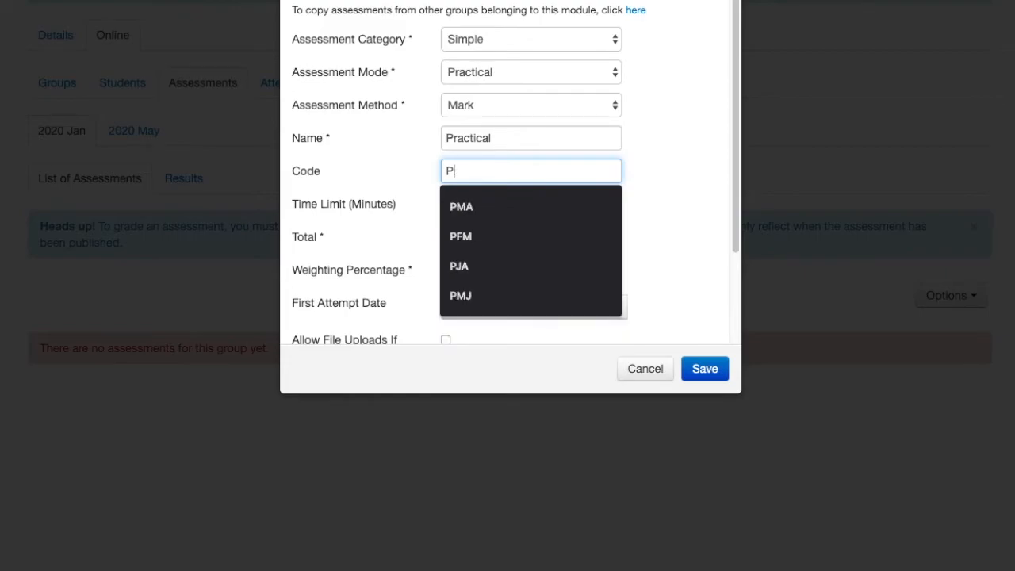
pyautogui.click(456, 207)
# Step: Set the Practical assessment's weighting percentage to 50
pyautogui.click(481, 238)
pyautogui.click(480, 262)
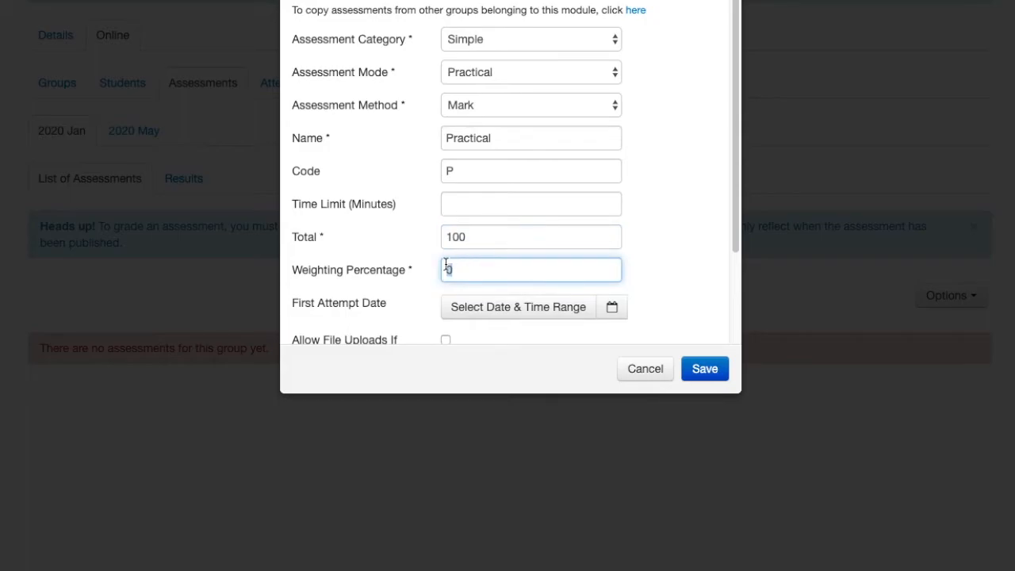
pyautogui.write('50')
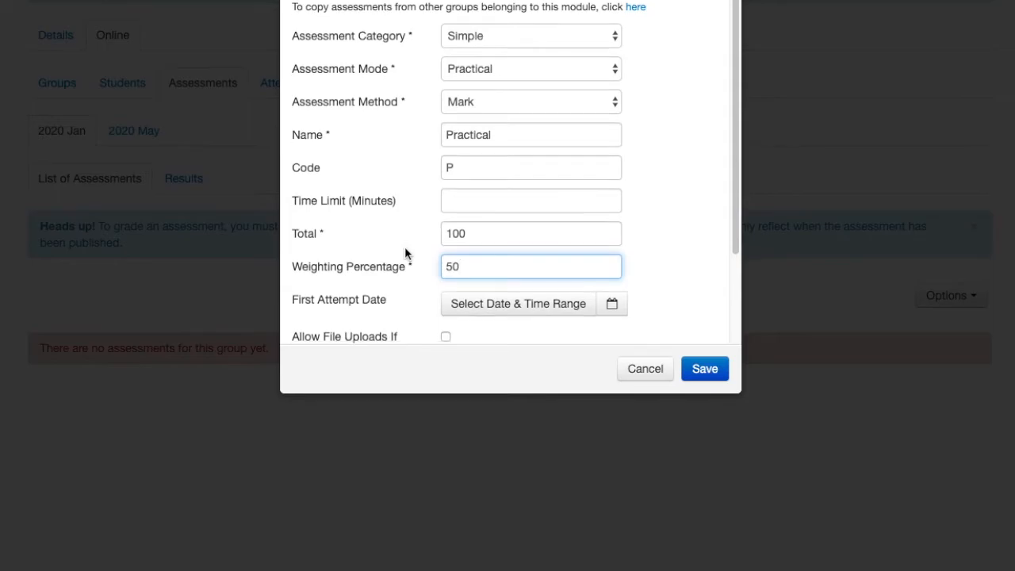
# Step: Set the Practical assessment's first attempt date to 13 Jan 2020, from 0:00 to 23:59, and save the assessment
pyautogui.click(607, 311)
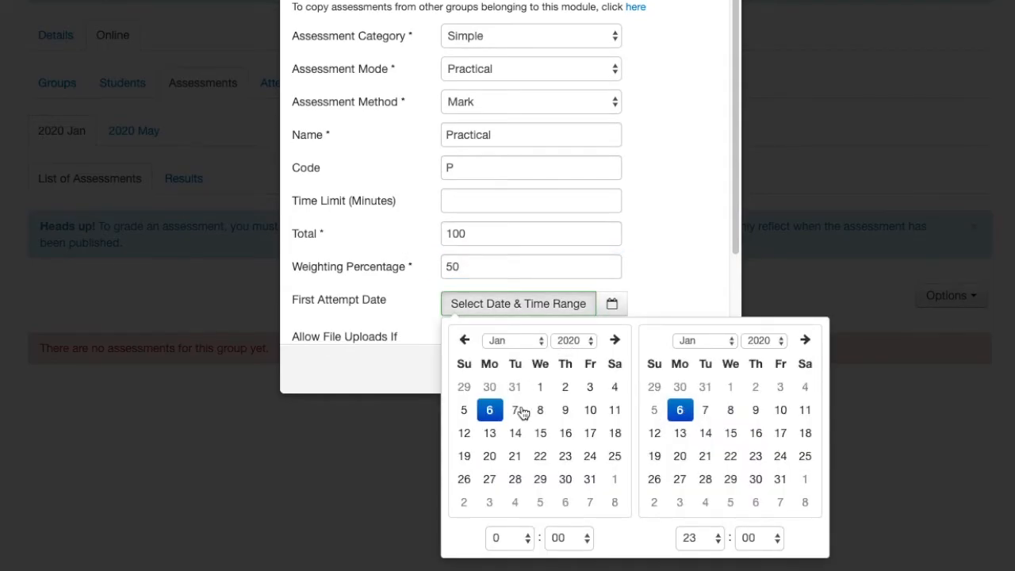
pyautogui.doubleClick(483, 438)
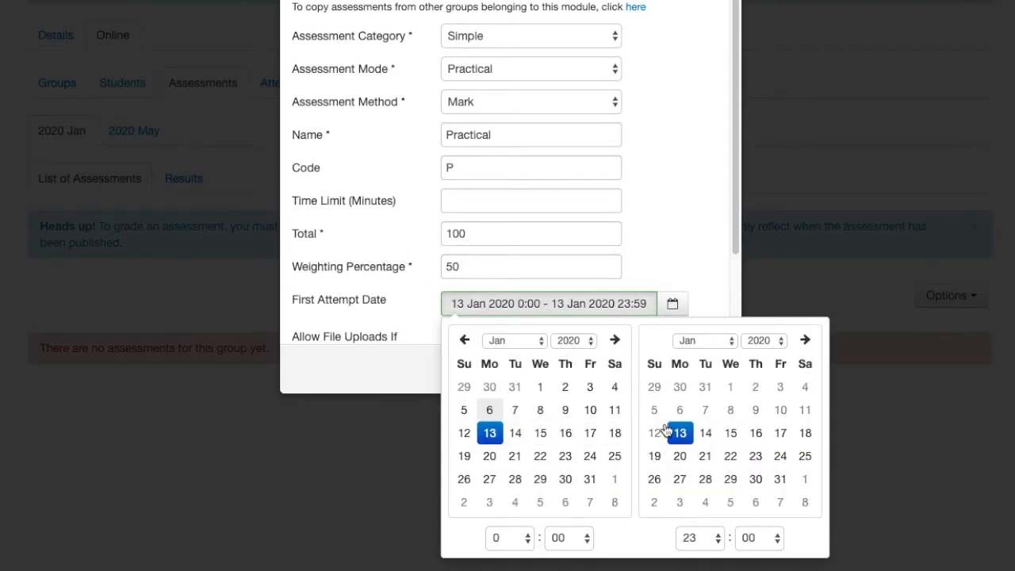
pyautogui.click(666, 249)
pyautogui.scroll(-3, 574, 225)
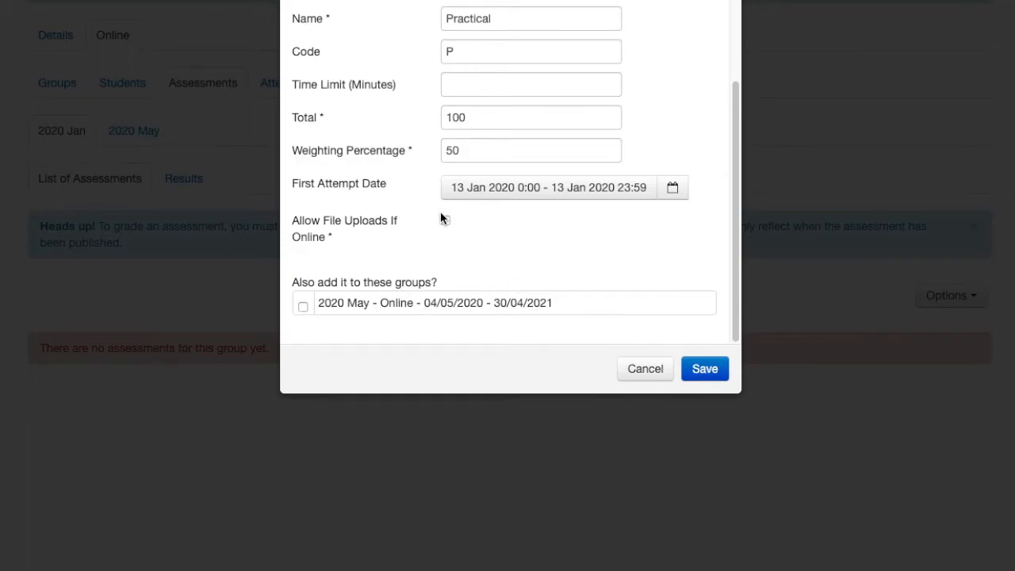
pyautogui.scroll(3, 442, 220)
pyautogui.scroll(-1, 432, 276)
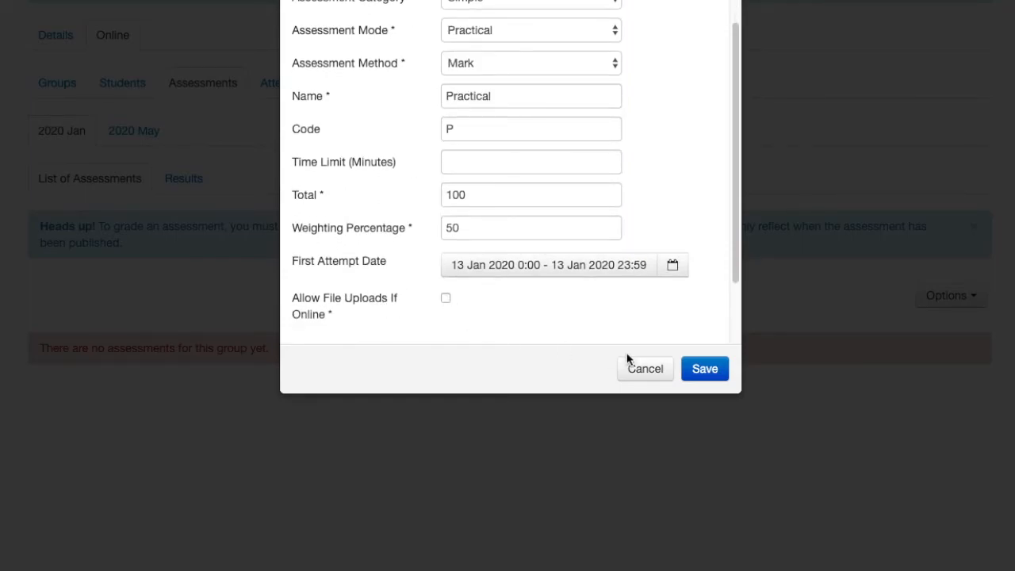
pyautogui.click(708, 370)
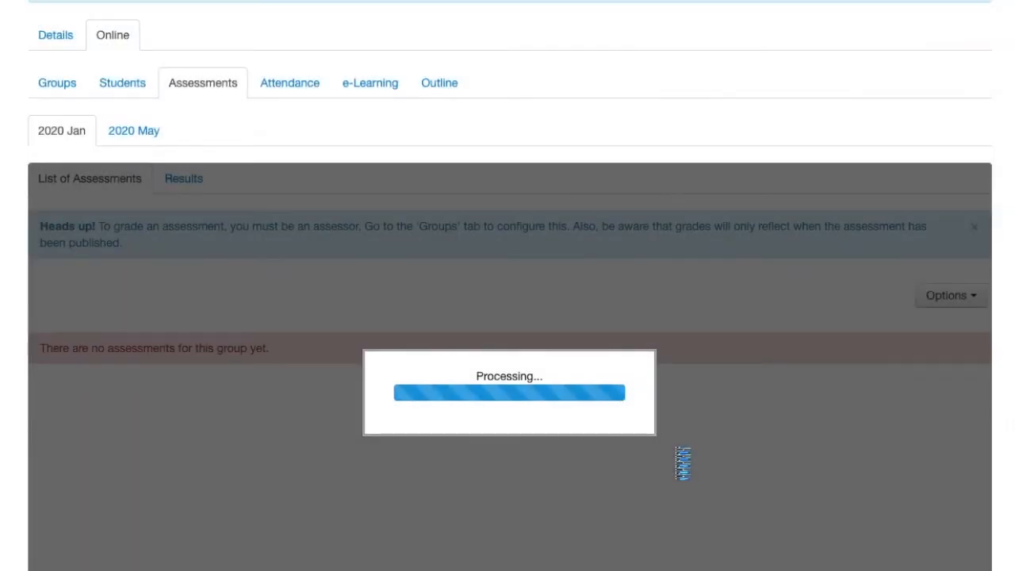
# Step: Add a second Simple assessment in Theory mode, named Theory, with a weighting percentage of 50
pyautogui.scroll(-3, 143, 419)
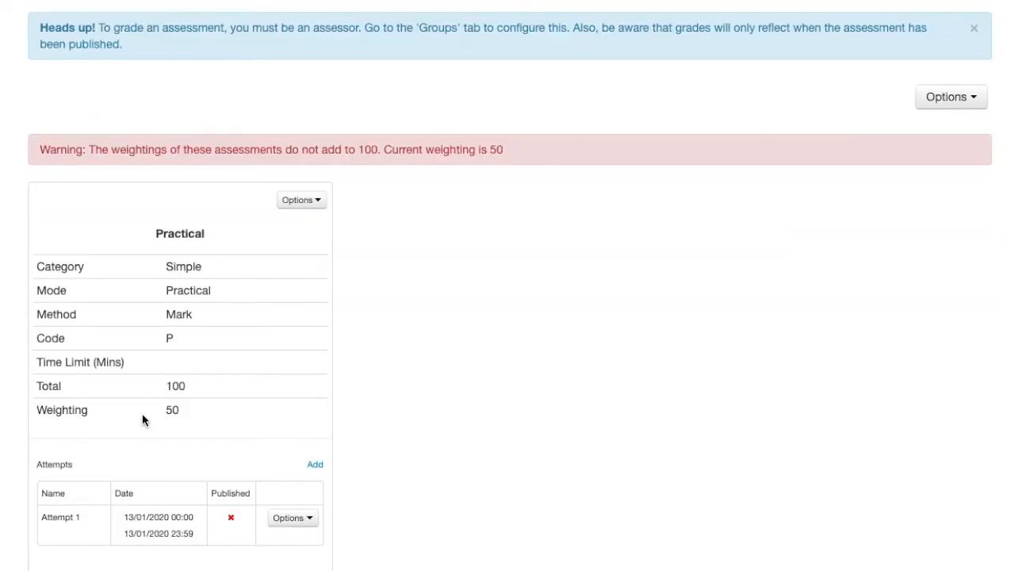
pyautogui.click(973, 96)
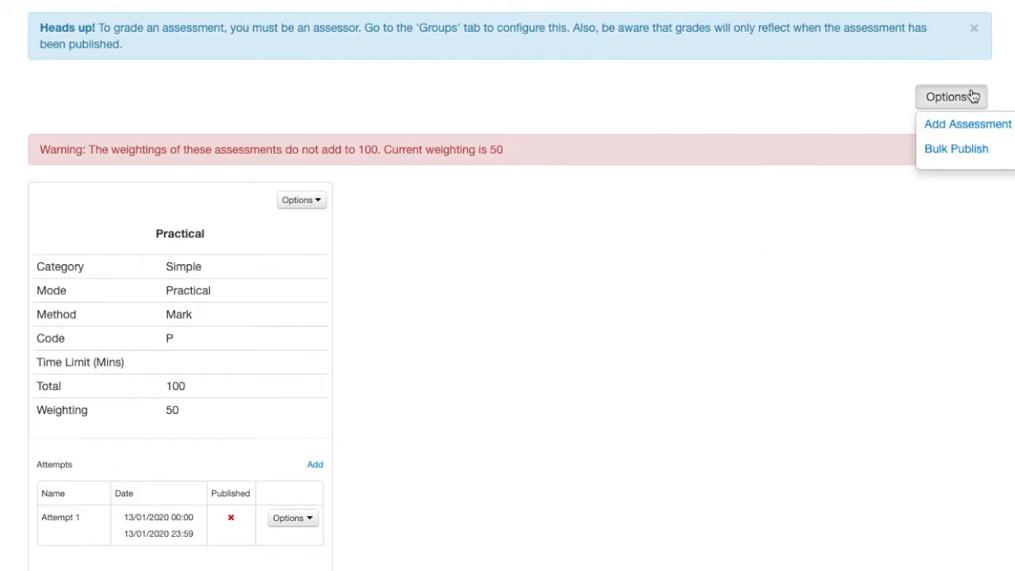
pyautogui.click(958, 127)
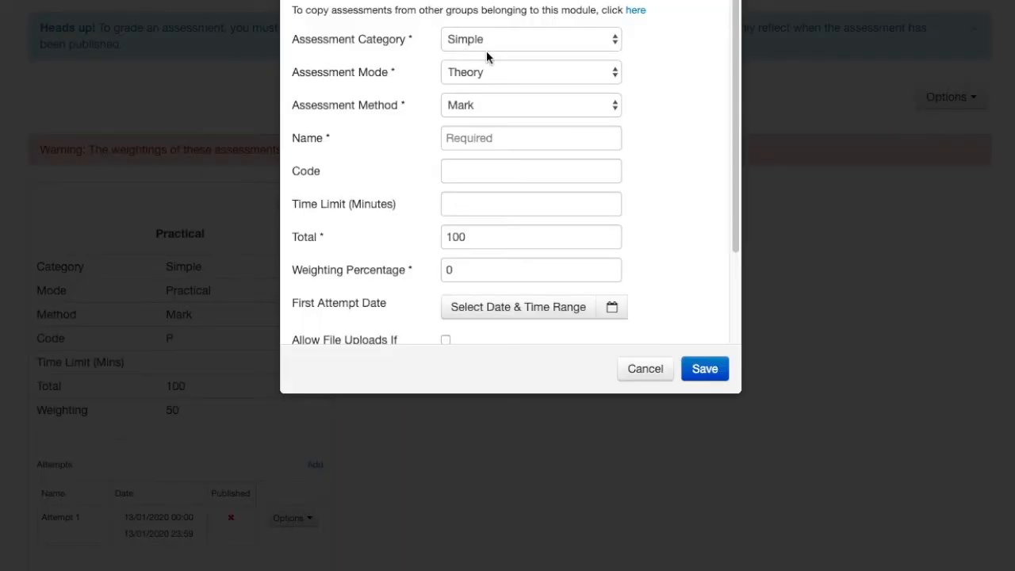
pyautogui.click(521, 76)
pyautogui.click(476, 138)
pyautogui.click(475, 136)
pyautogui.write('Theory')
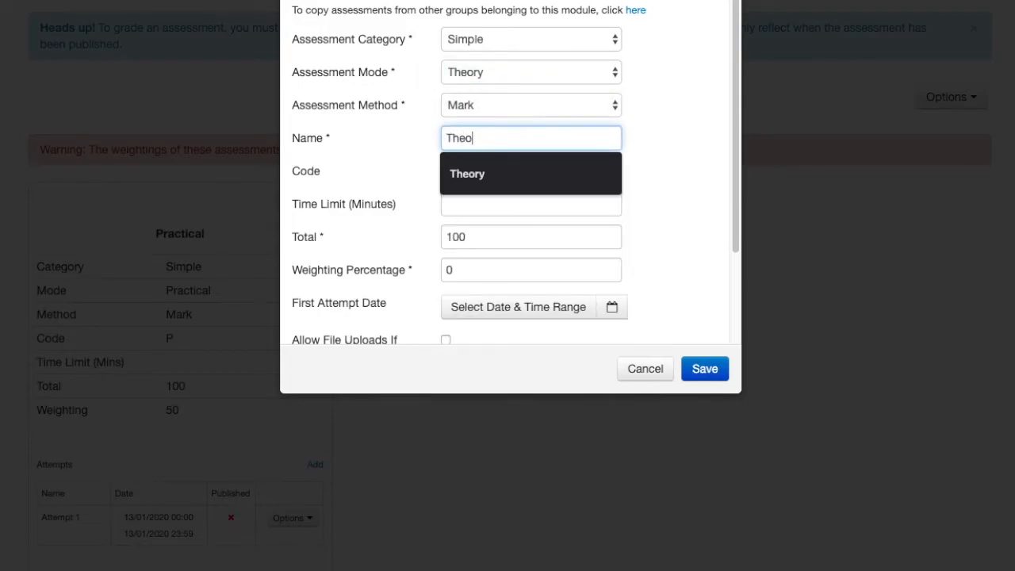
pyautogui.click(475, 278)
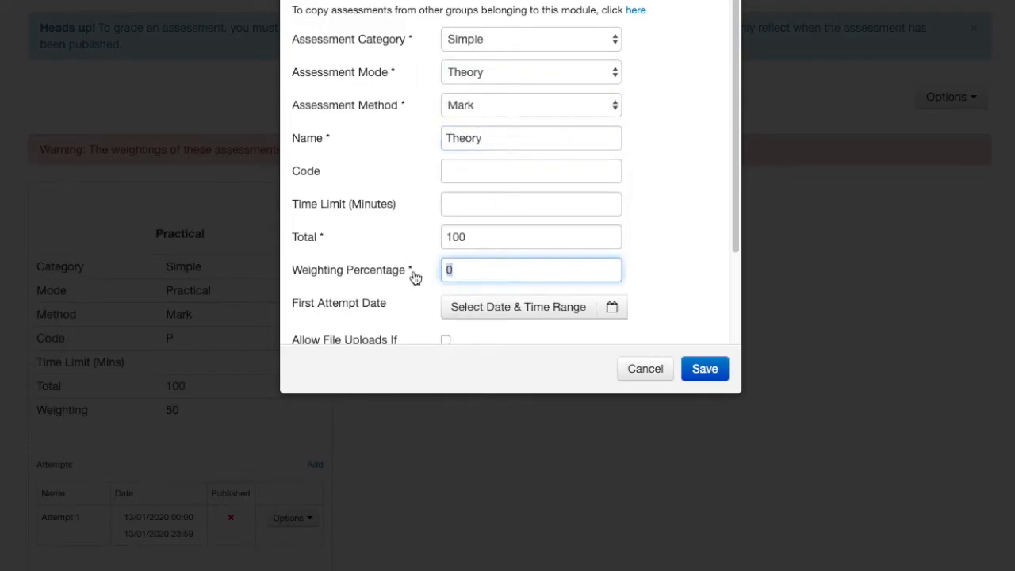
pyautogui.write('50')
# Step: Set the Theory assessment's first attempt date to 27 Jan 2020, from 0:00 to 23:59, and save the assessment
pyautogui.click(609, 307)
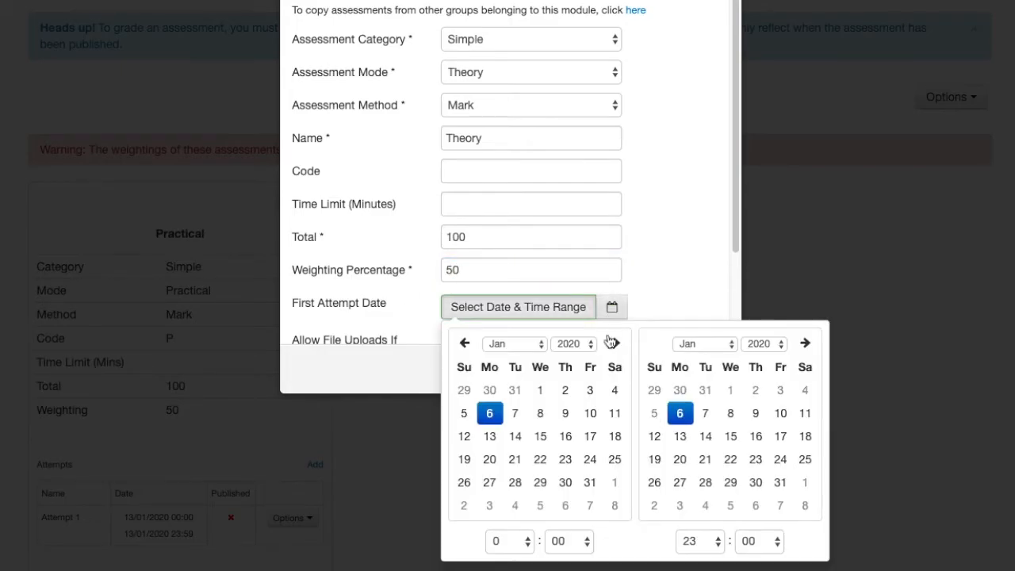
pyautogui.doubleClick(489, 482)
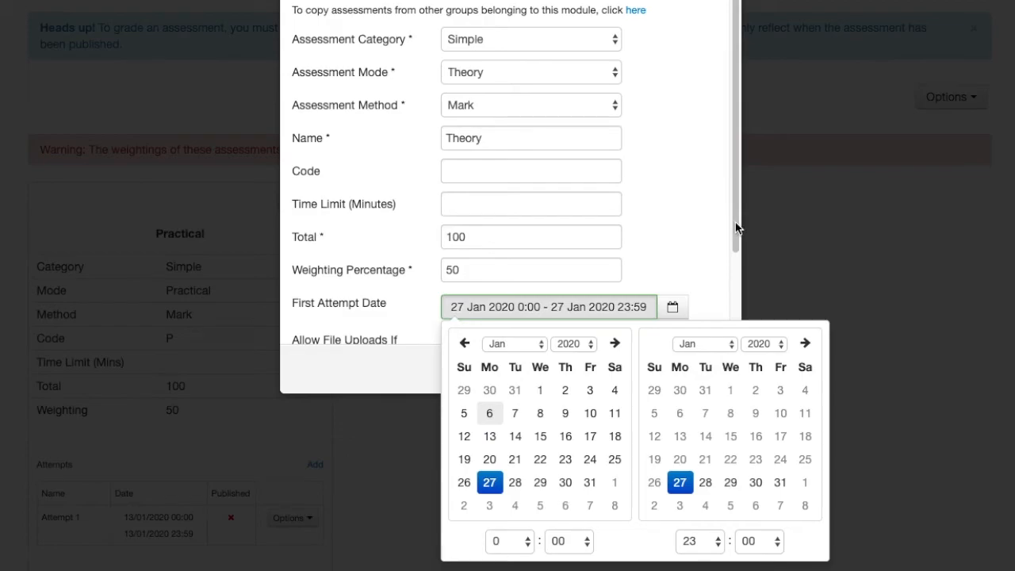
pyautogui.click(661, 231)
pyautogui.scroll(-3, 661, 231)
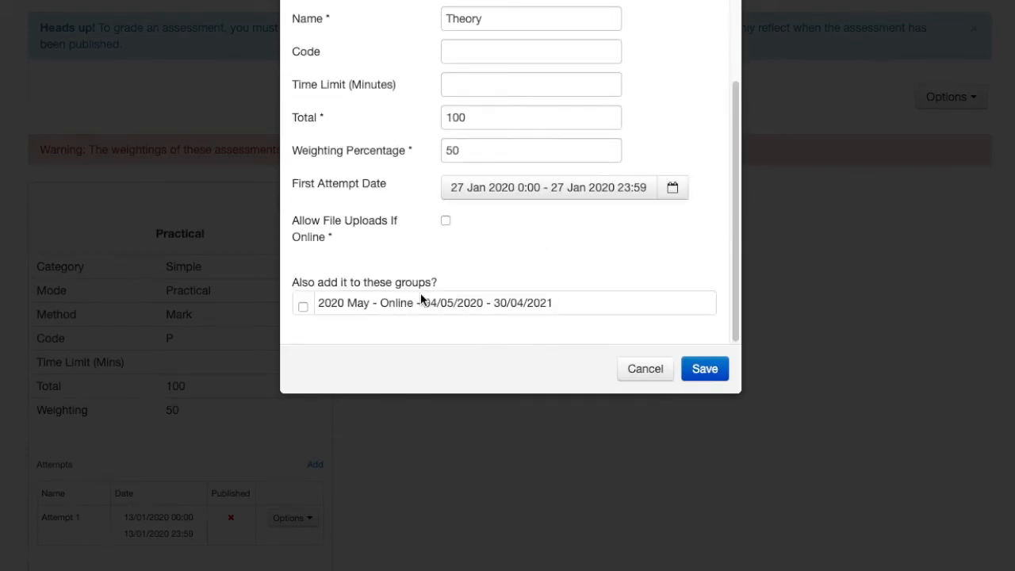
pyautogui.click(703, 370)
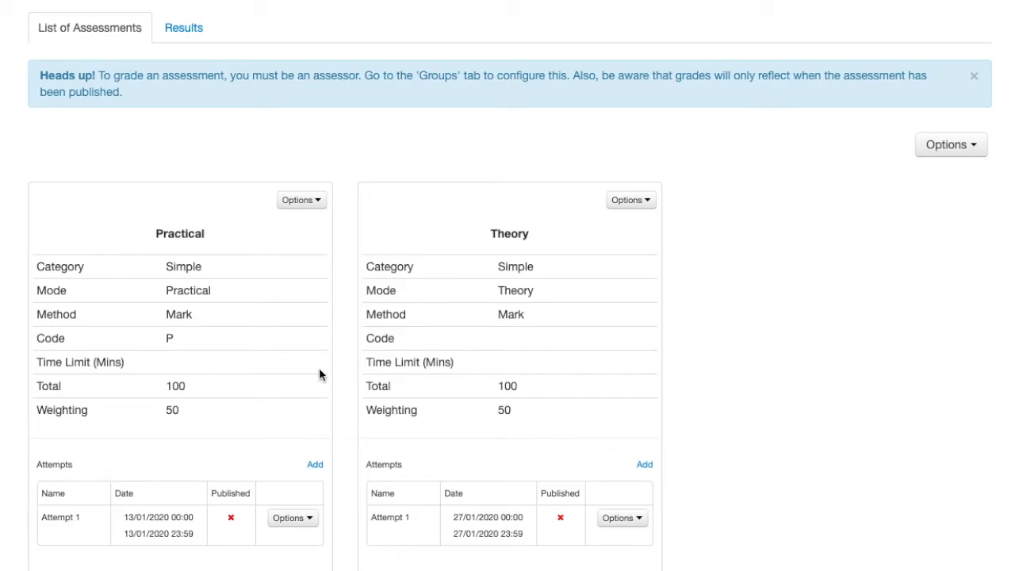
# Step: Review the 2020 Jan group's assessment results, then go to the module's students
pyautogui.scroll(2, 356, 256)
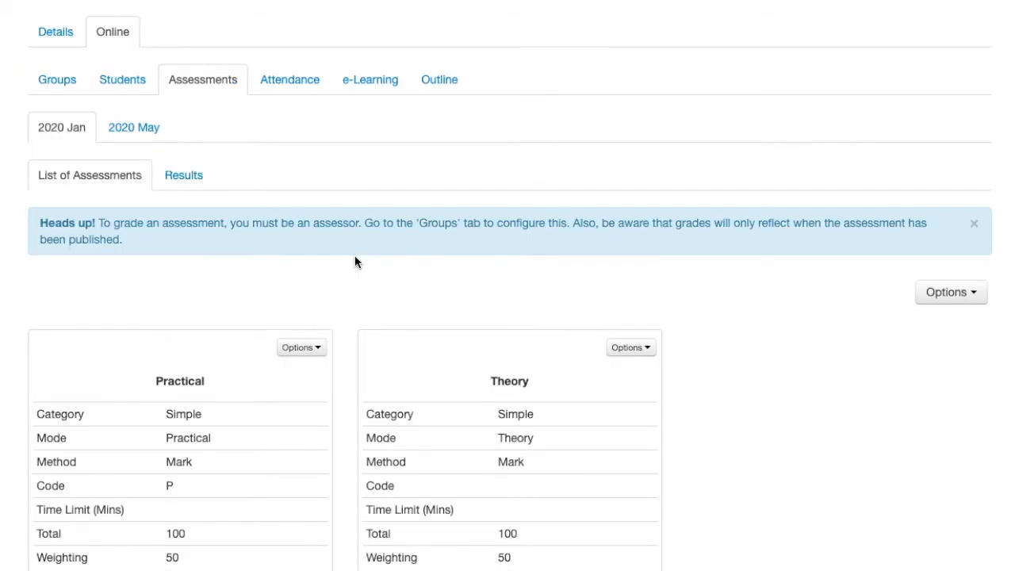
pyautogui.click(182, 176)
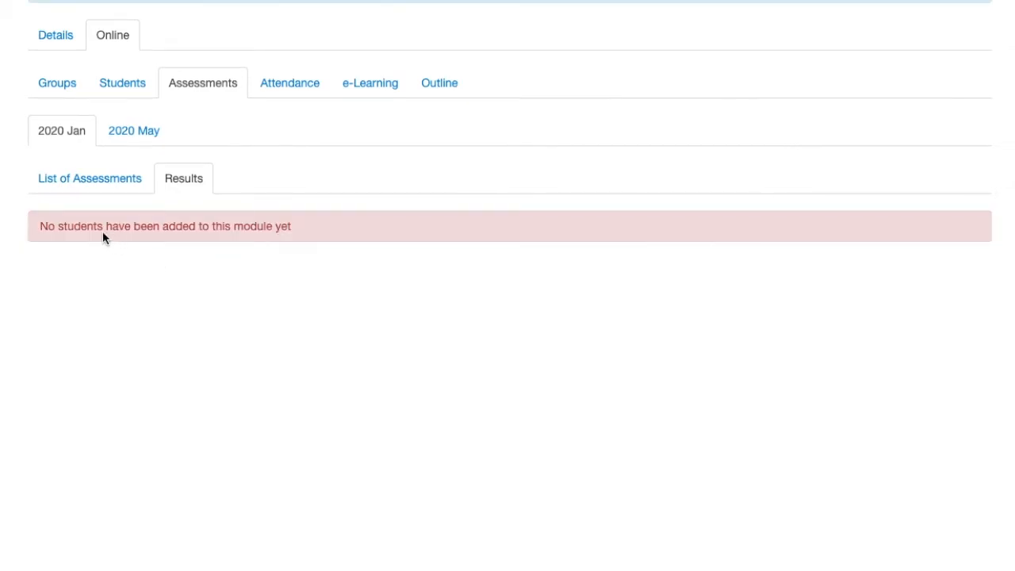
pyautogui.moveTo(301, 226); pyautogui.dragTo(42, 223)
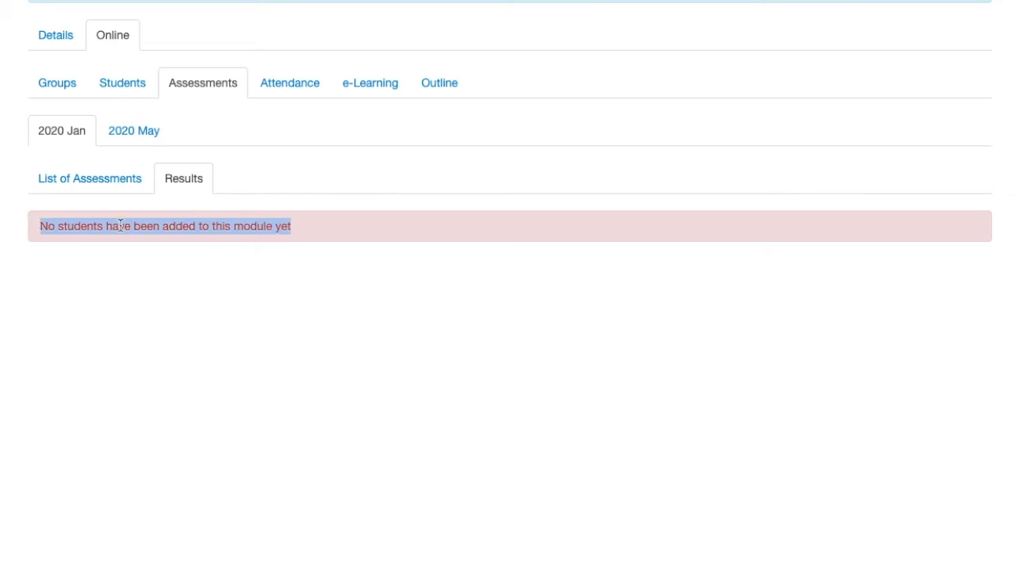
pyautogui.click(310, 225)
pyautogui.moveTo(311, 225); pyautogui.dragTo(17, 222)
pyautogui.click(109, 82)
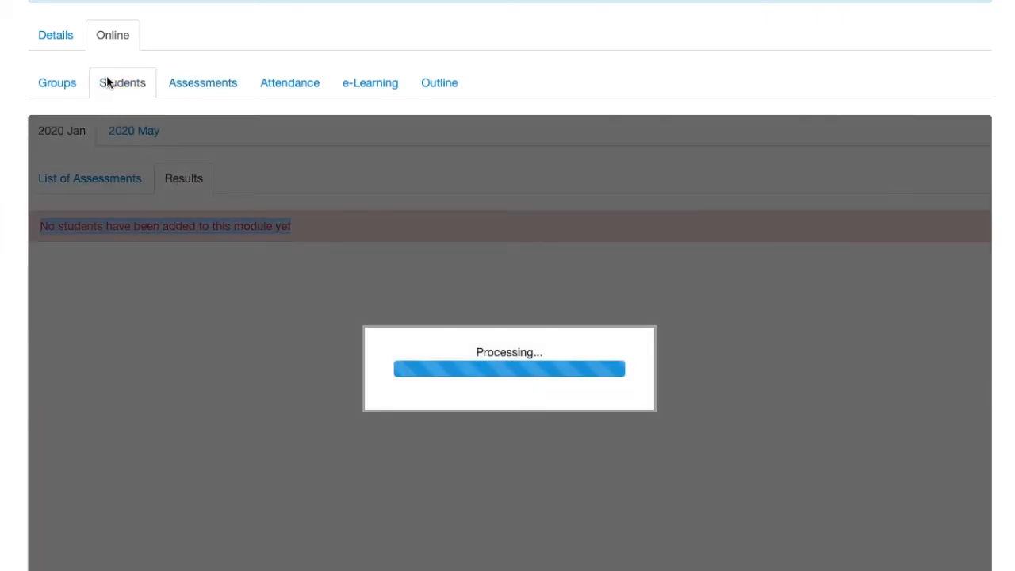
# Step: Return to the assessments and examine the results page of the Practical assessment's Attempt 1, including its notices on access rights and students
pyautogui.click(199, 83)
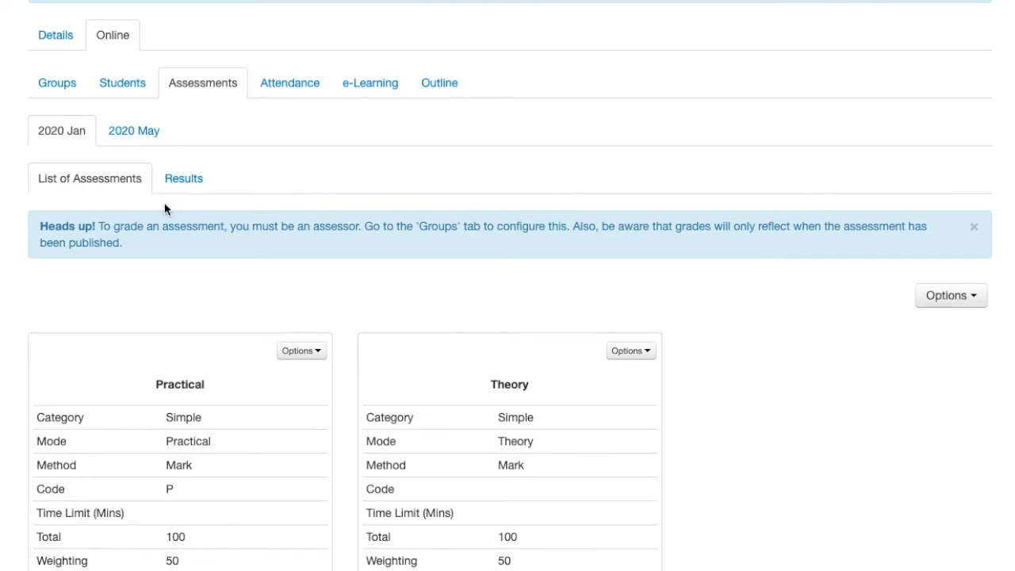
pyautogui.scroll(-3, 315, 301)
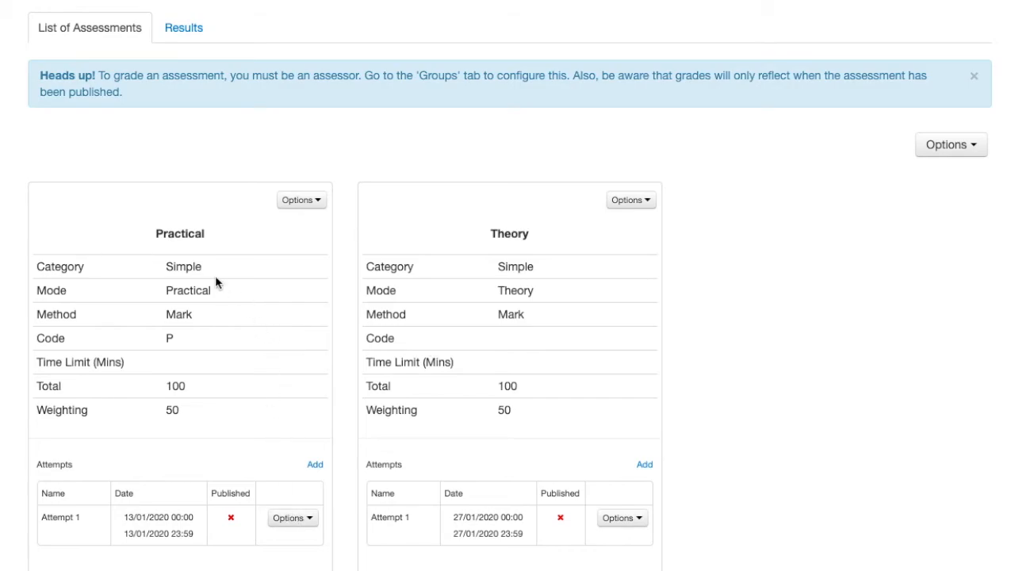
pyautogui.click(291, 520)
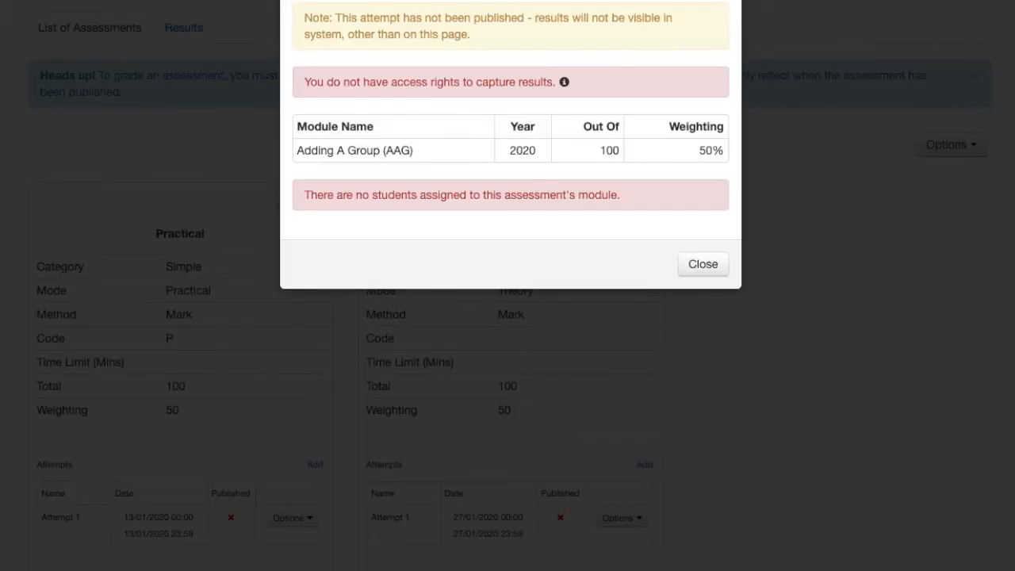
pyautogui.moveTo(634, 195); pyautogui.dragTo(295, 202)
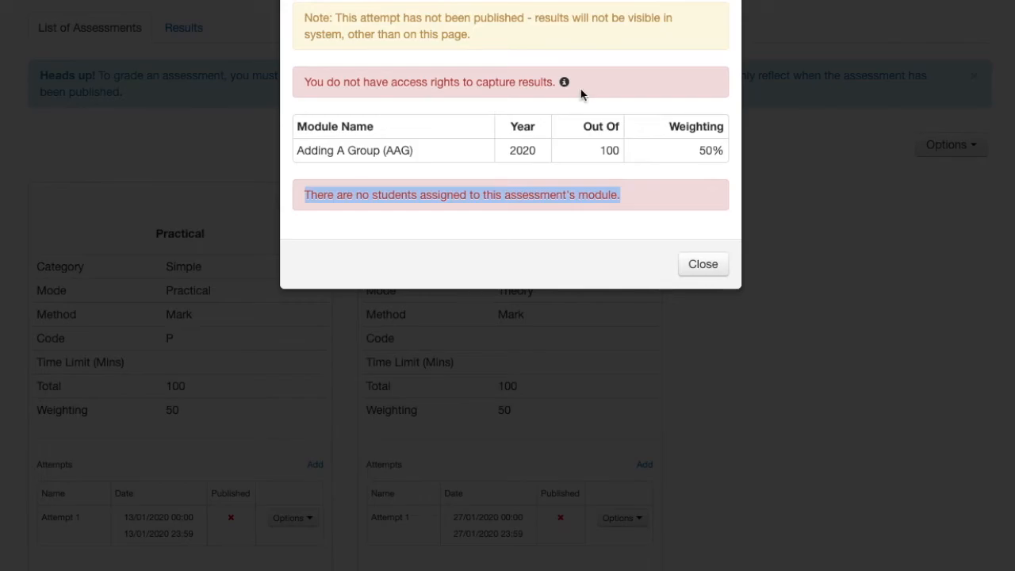
pyautogui.moveTo(564, 84)
pyautogui.moveTo(308, 80); pyautogui.dragTo(552, 78)
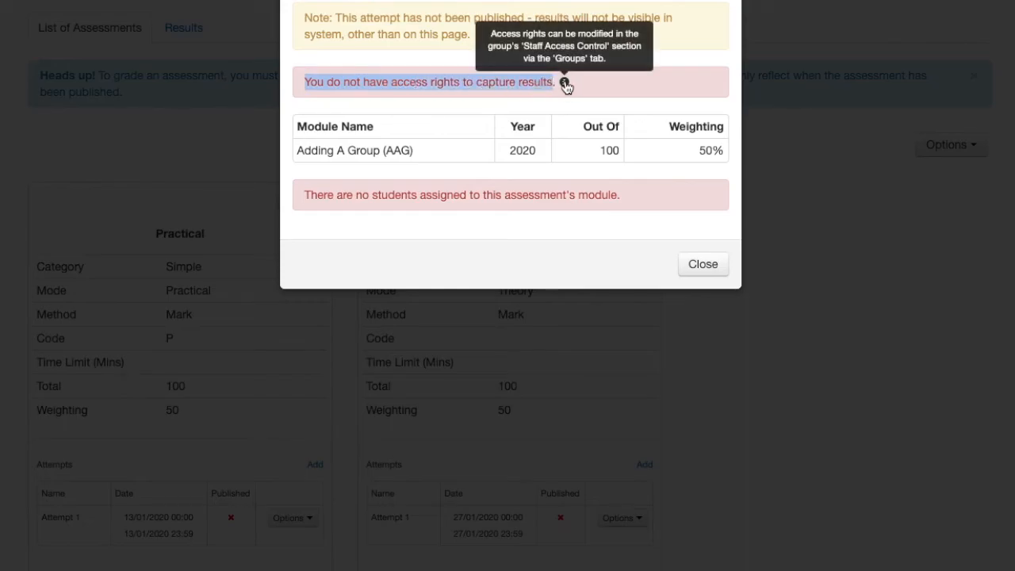
pyautogui.click(705, 265)
# Step: Look over the options available for the Practical assessment's Attempt 1 in the 2020 Jan group
pyautogui.click(287, 519)
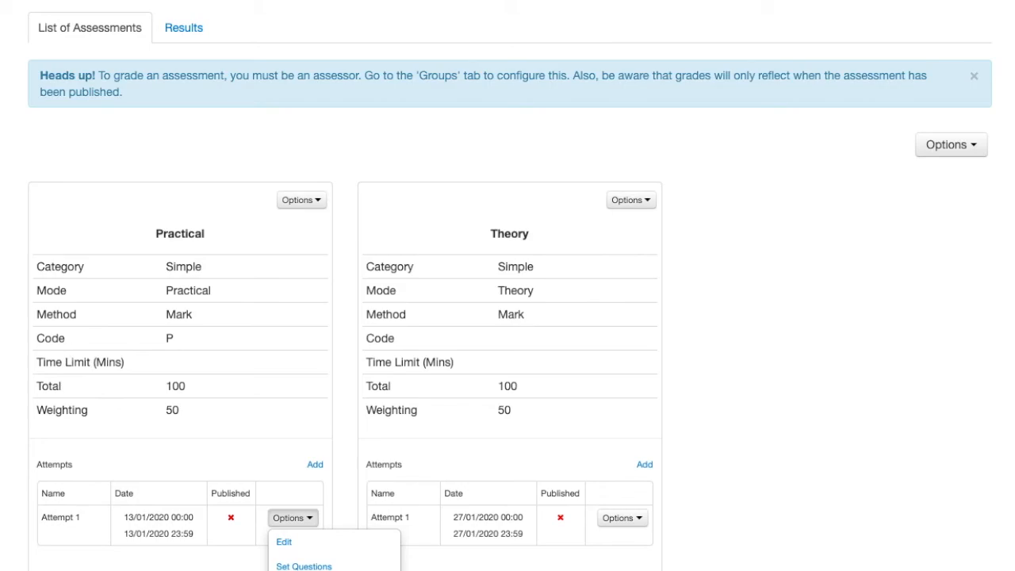
pyautogui.click(758, 301)
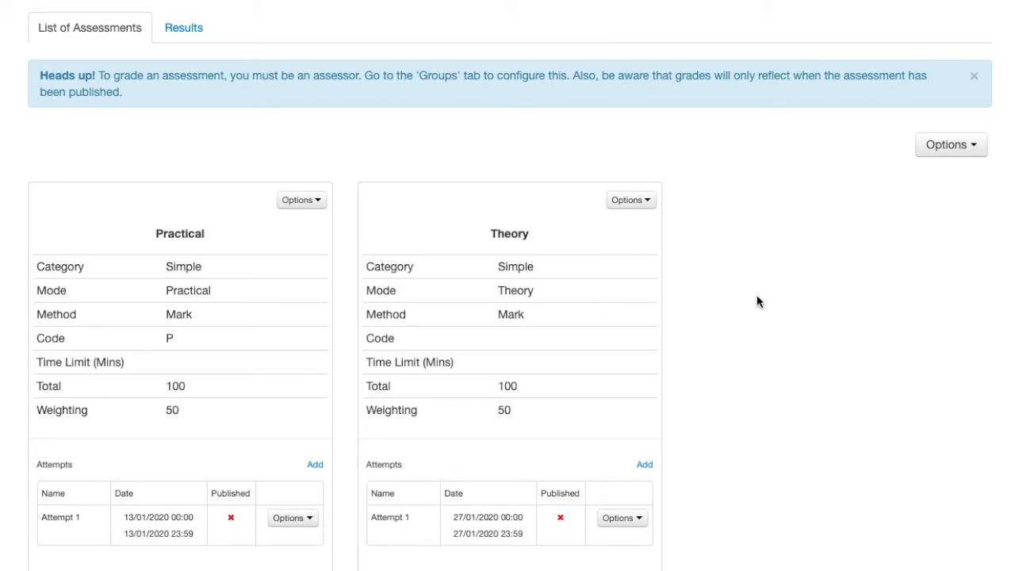
pyautogui.scroll(3, 757, 301)
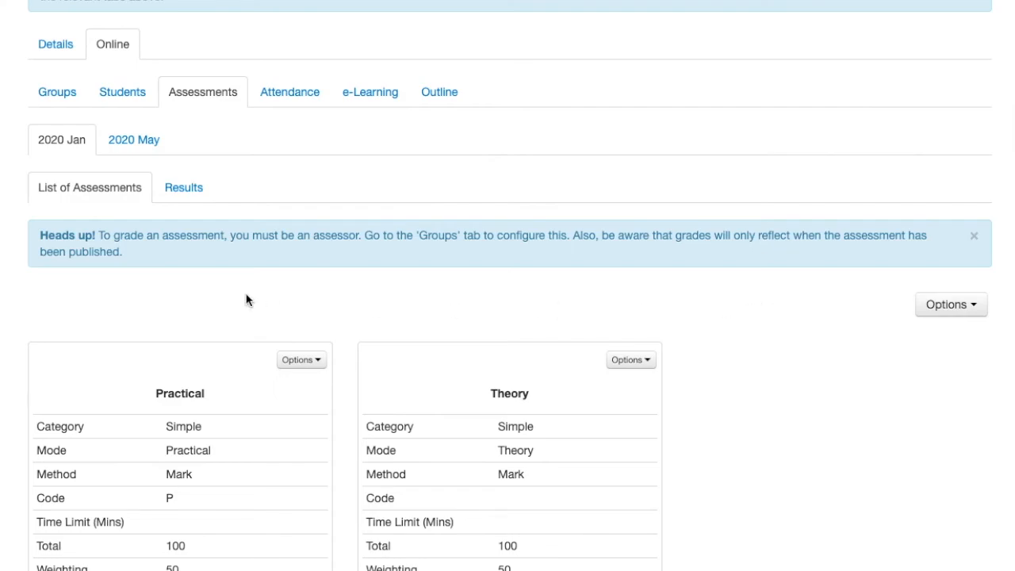
pyautogui.scroll(-1, 245, 294)
pyautogui.scroll(-3, 230, 370)
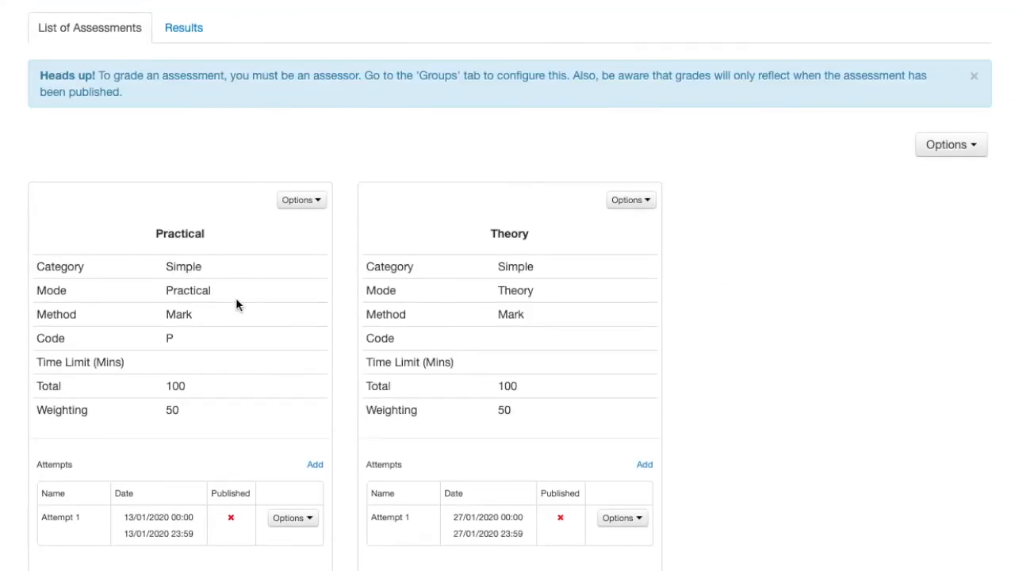
pyautogui.click(287, 517)
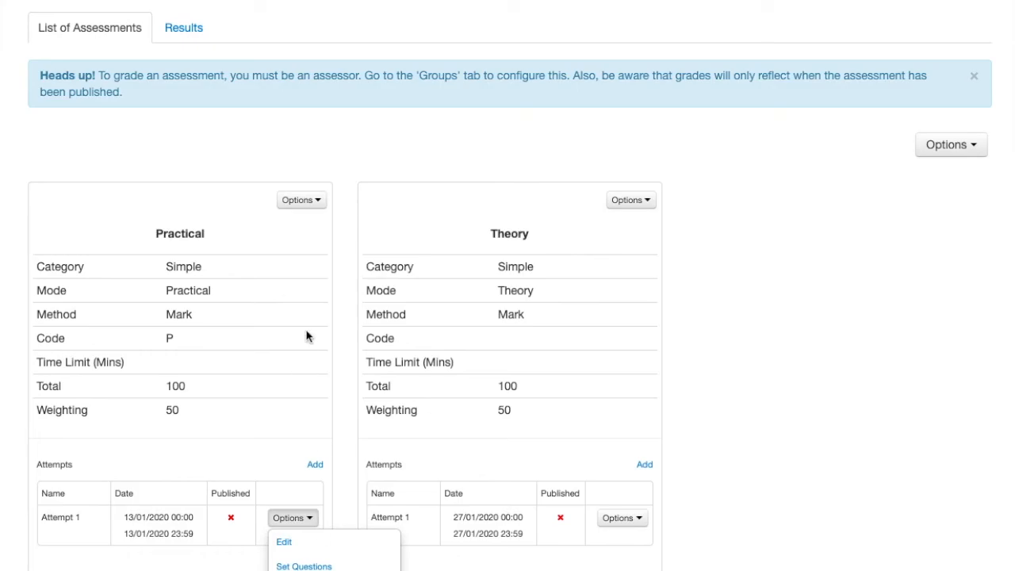
# Step: Expand the 2020 Jan group in the module's groups and view the reports available for it
pyautogui.scroll(5, 307, 335)
pyautogui.click(74, 201)
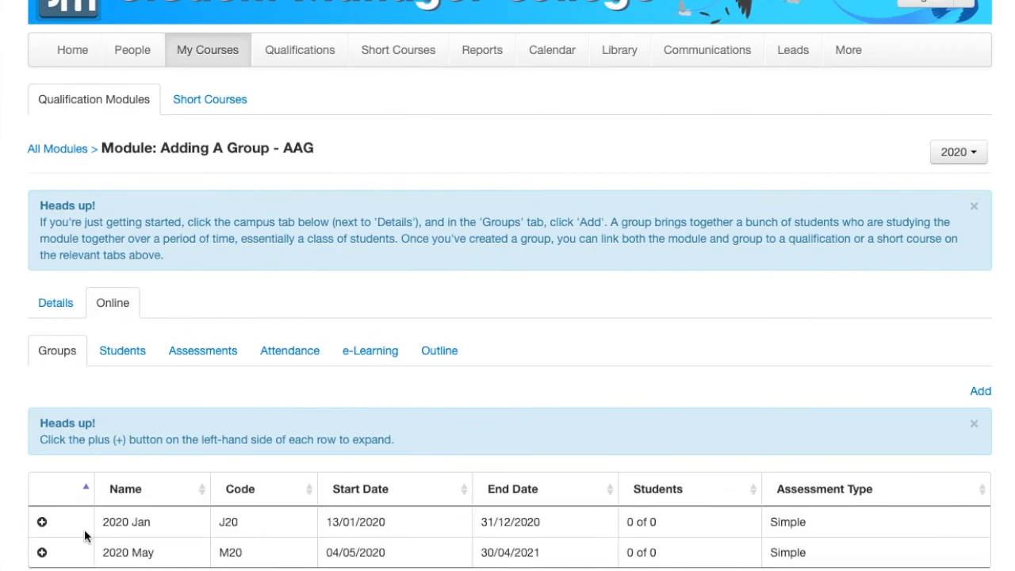
pyautogui.click(42, 522)
pyautogui.scroll(-5, 716, 546)
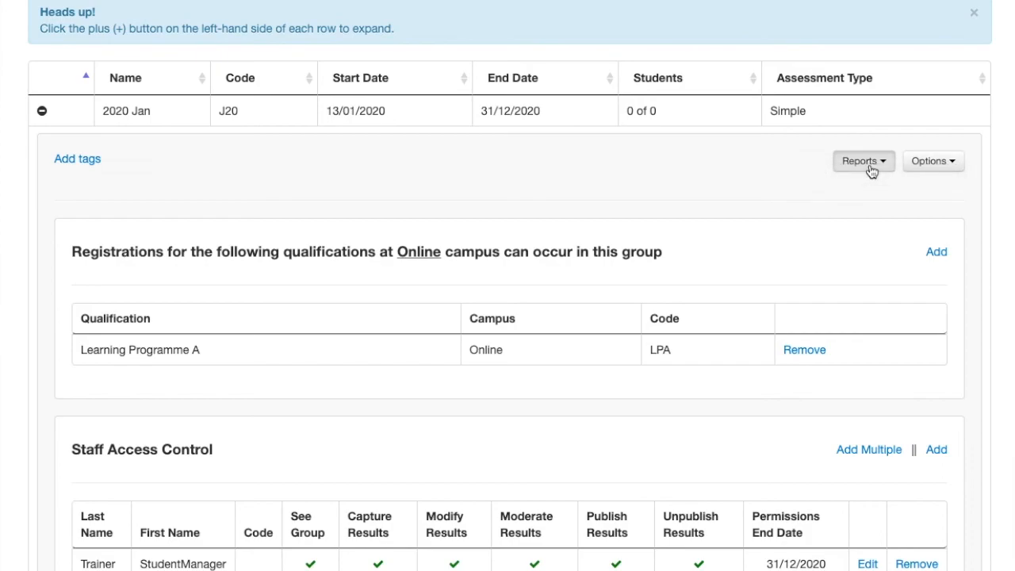
pyautogui.click(873, 167)
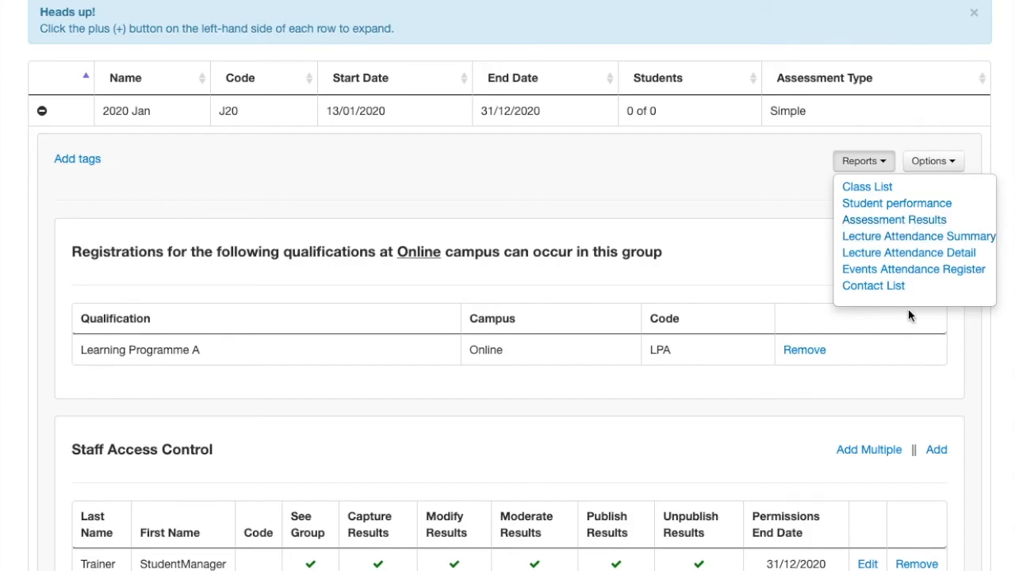
pyautogui.click(820, 281)
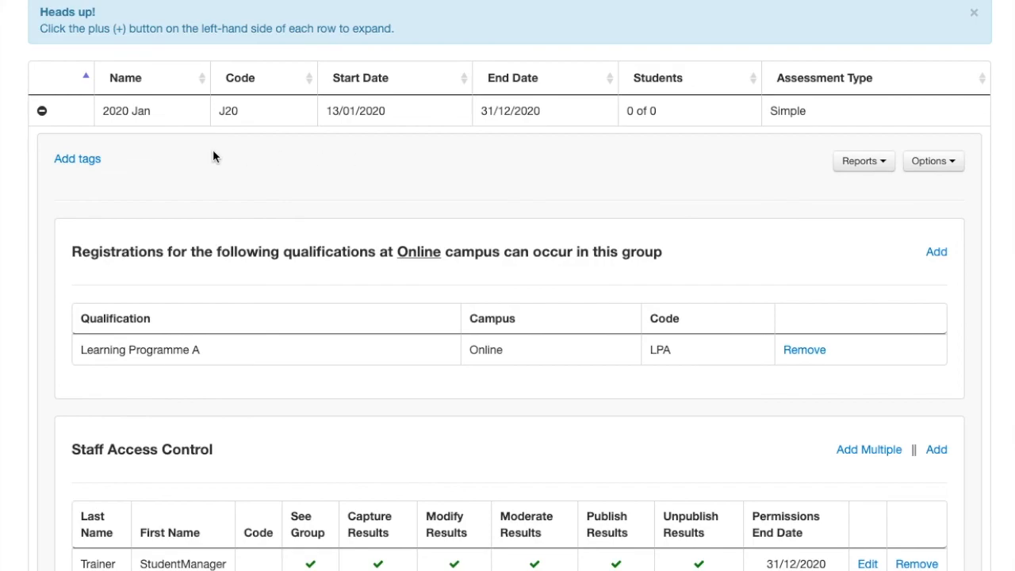
# Step: Collapse the 2020 Jan group's details and check its student count in the list of groups
pyautogui.click(42, 111)
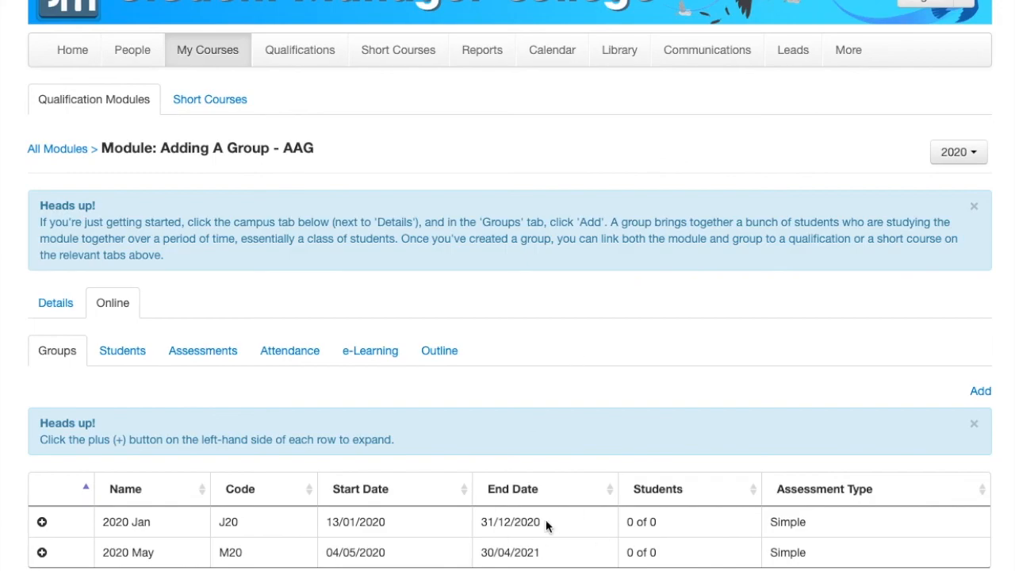
pyautogui.moveTo(675, 529); pyautogui.dragTo(627, 521)
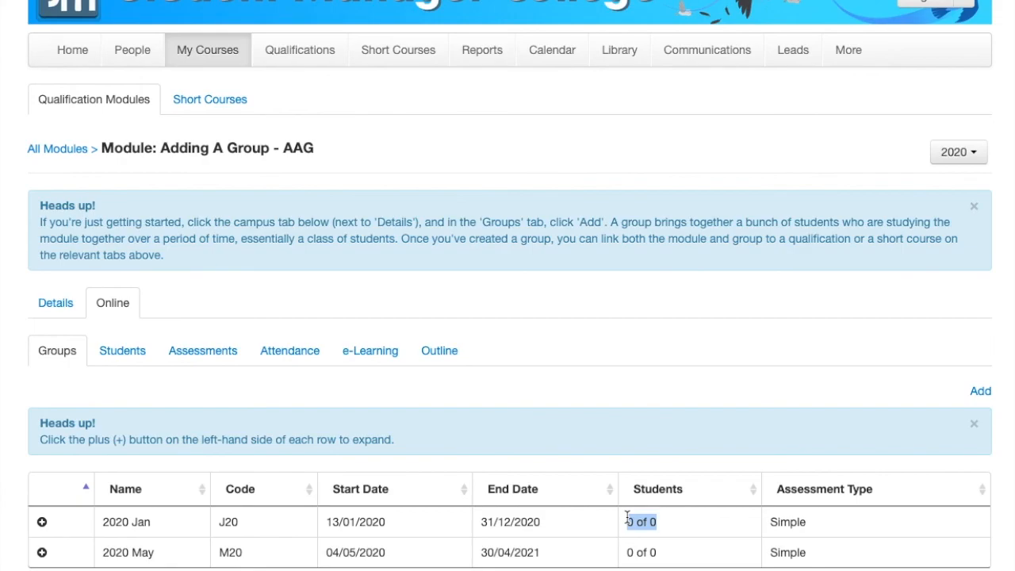